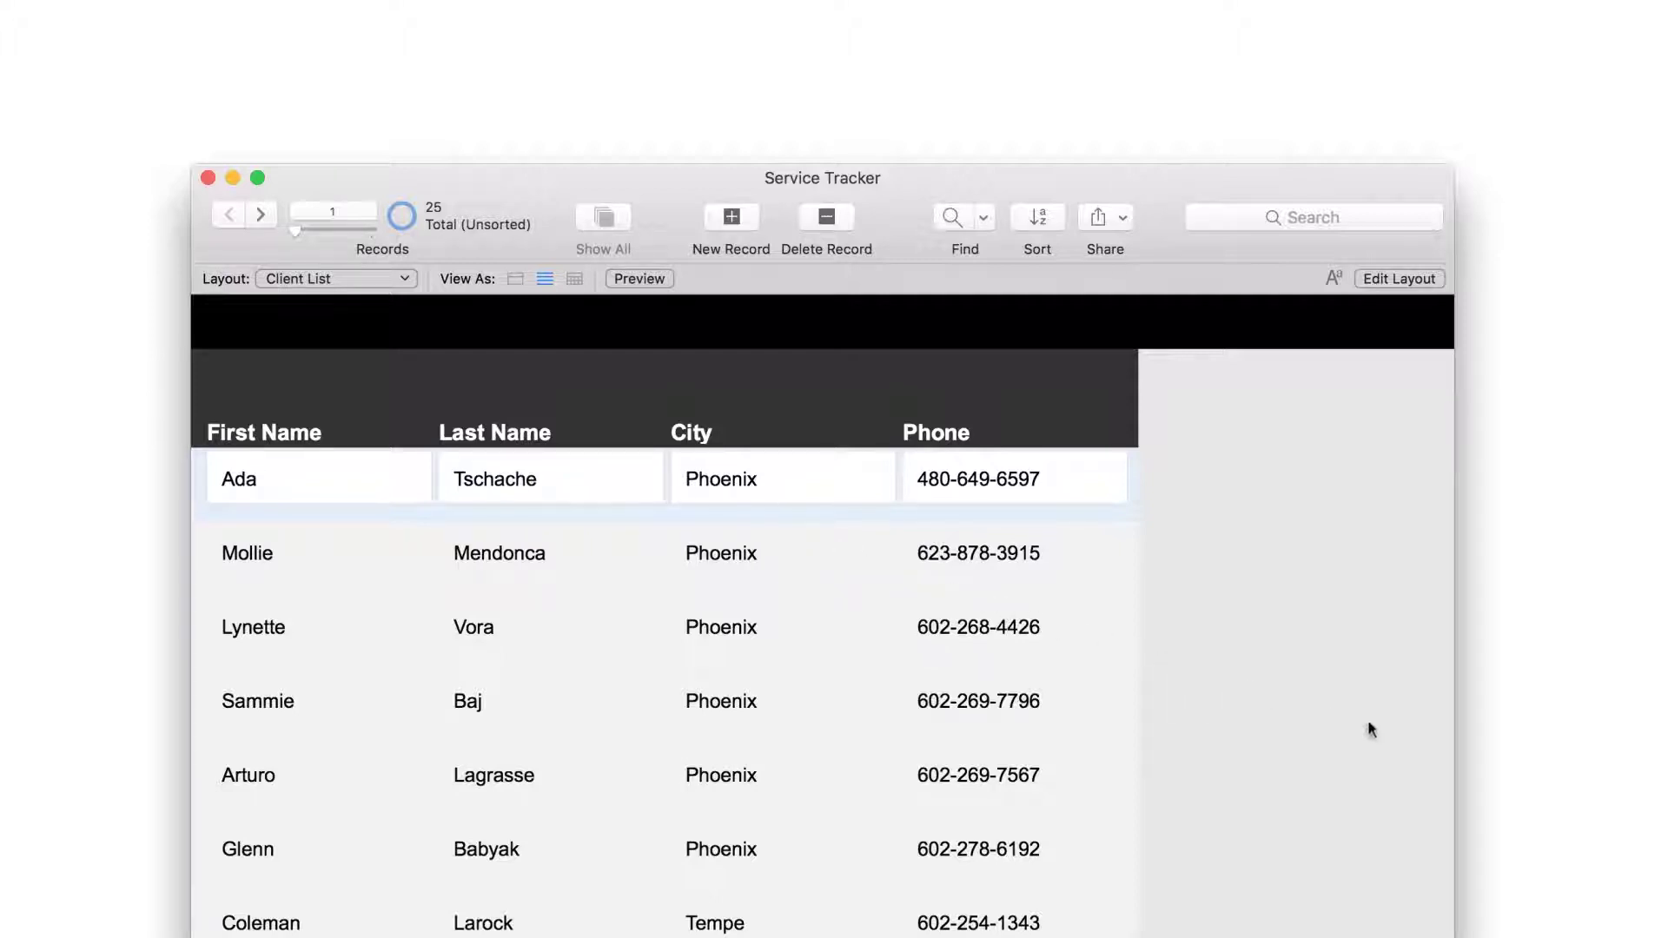
Step: Edit the Client List layout, shorten its Body part to about 51 pt, and select the fields
left_click(1398, 278)
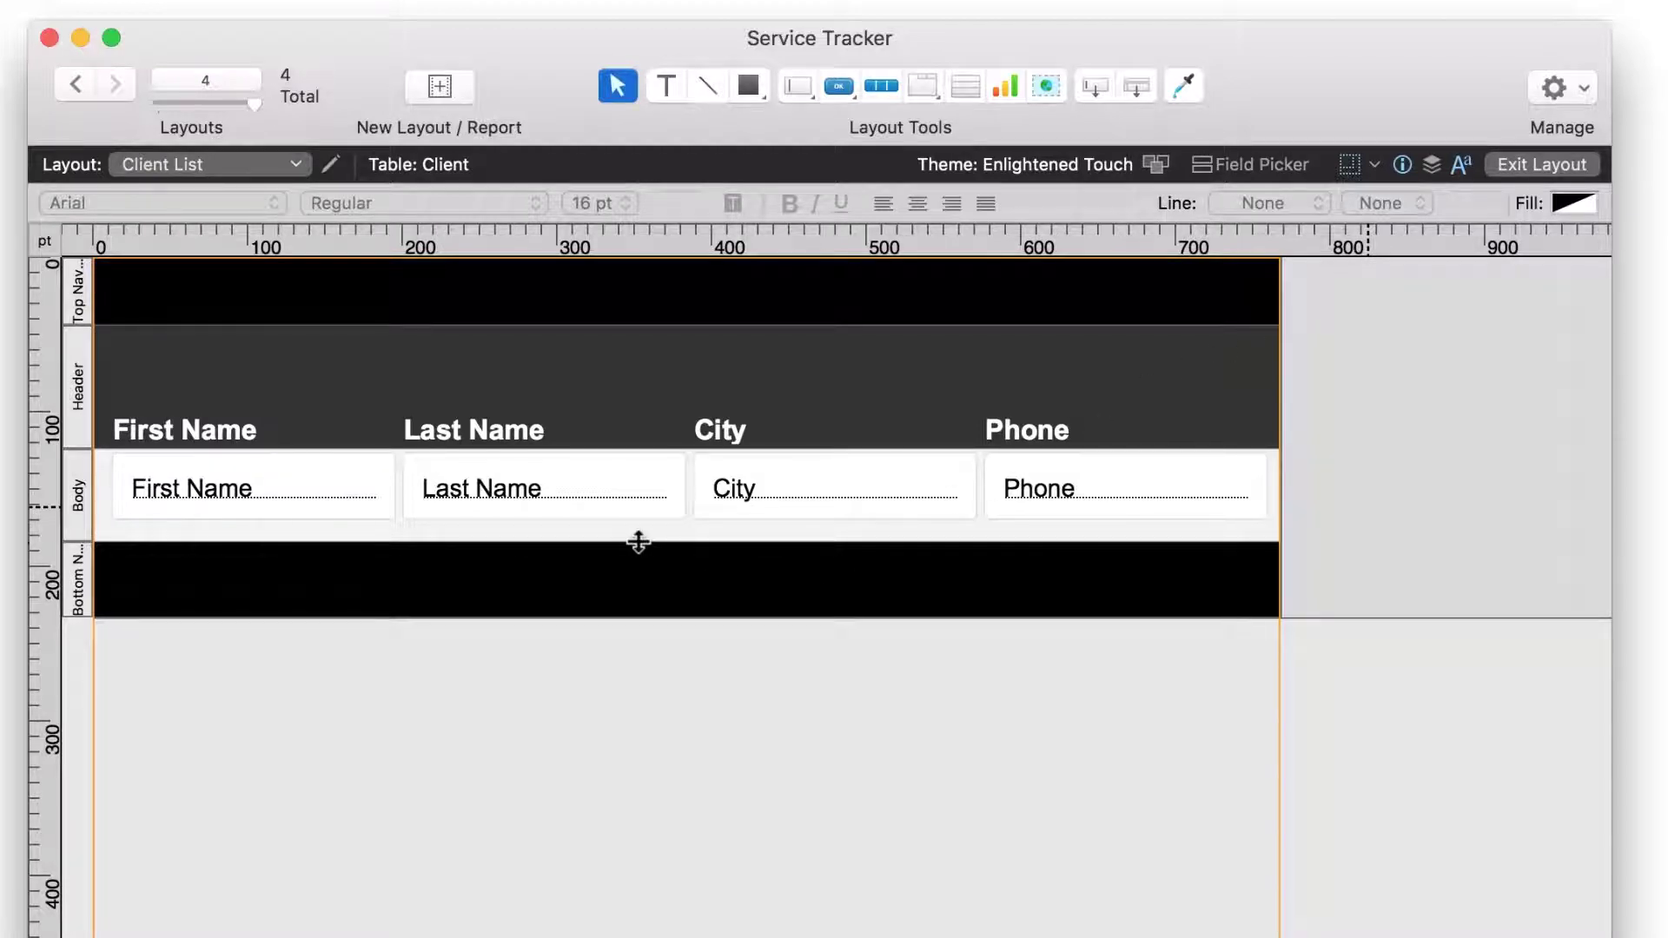
left_click_drag(638, 542, 640, 528)
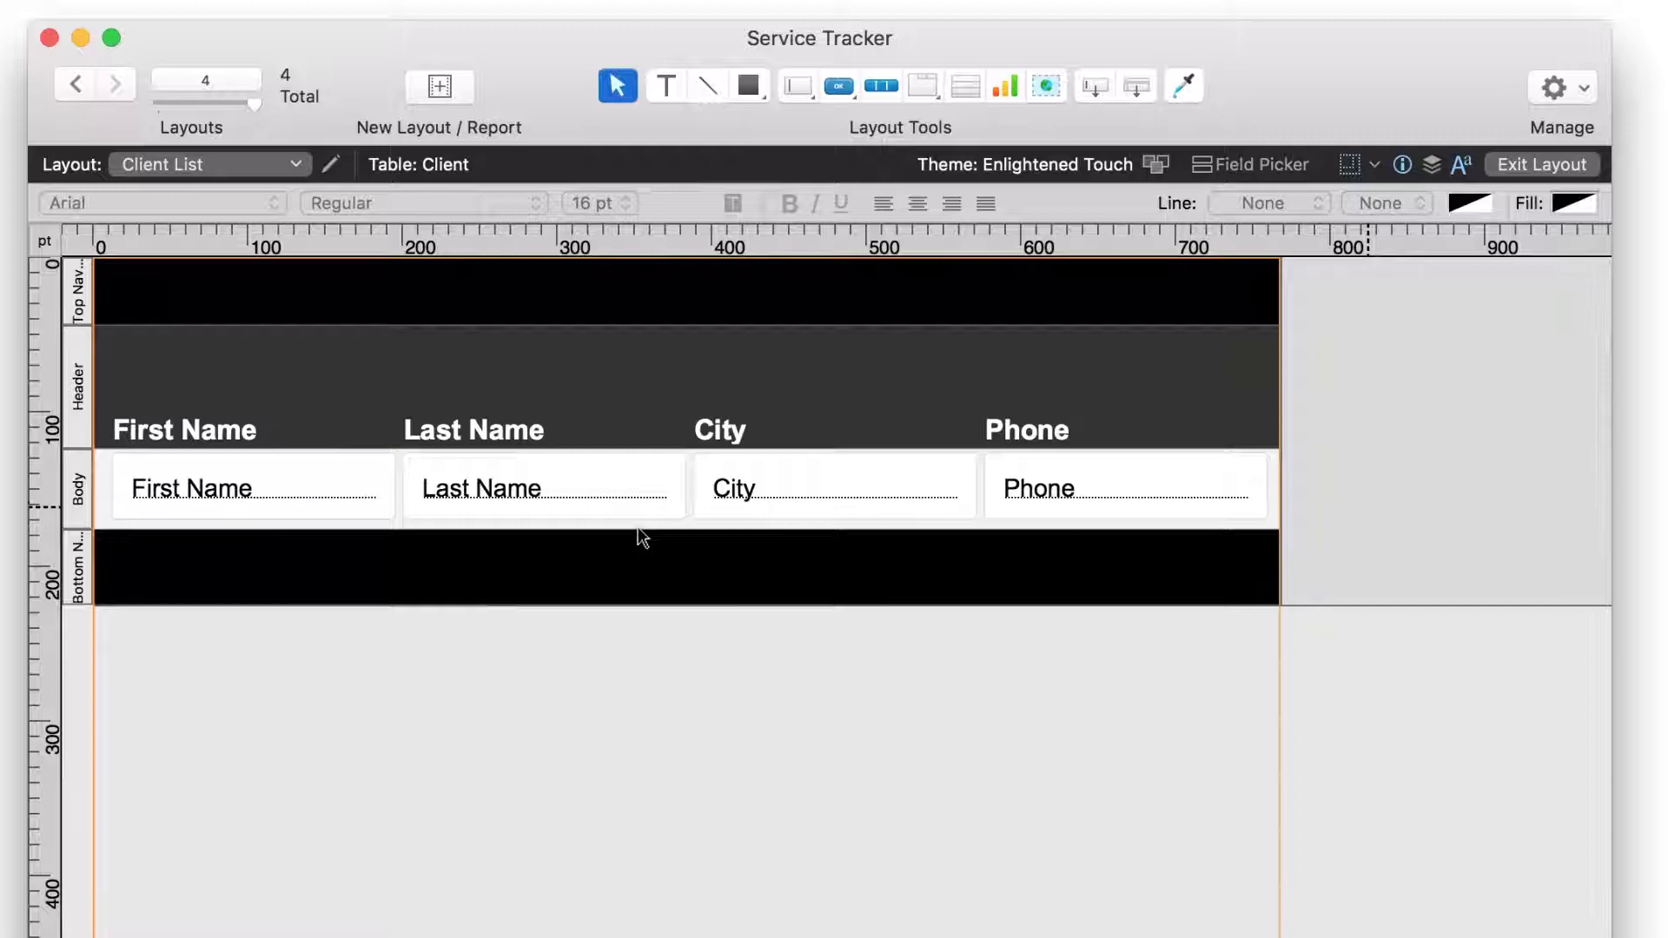
left_click_drag(1333, 502, 298, 487)
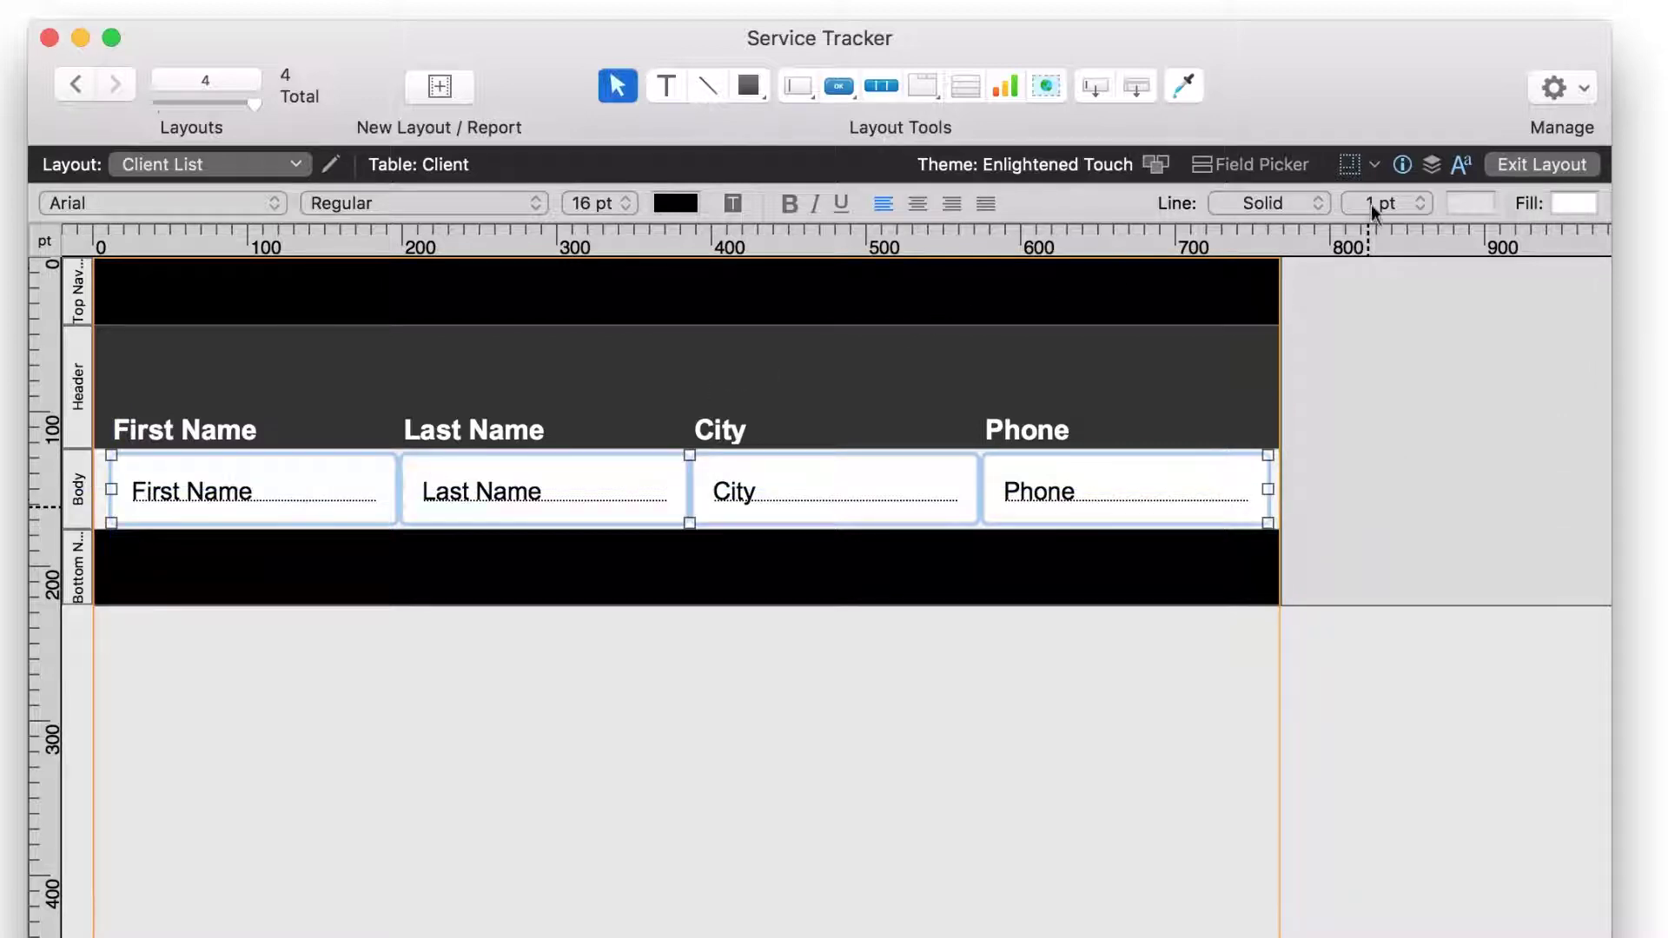
Step: Exit Layout mode to see the client records in compact rows in Browse mode
left_click(1460, 164)
left_click(1544, 165)
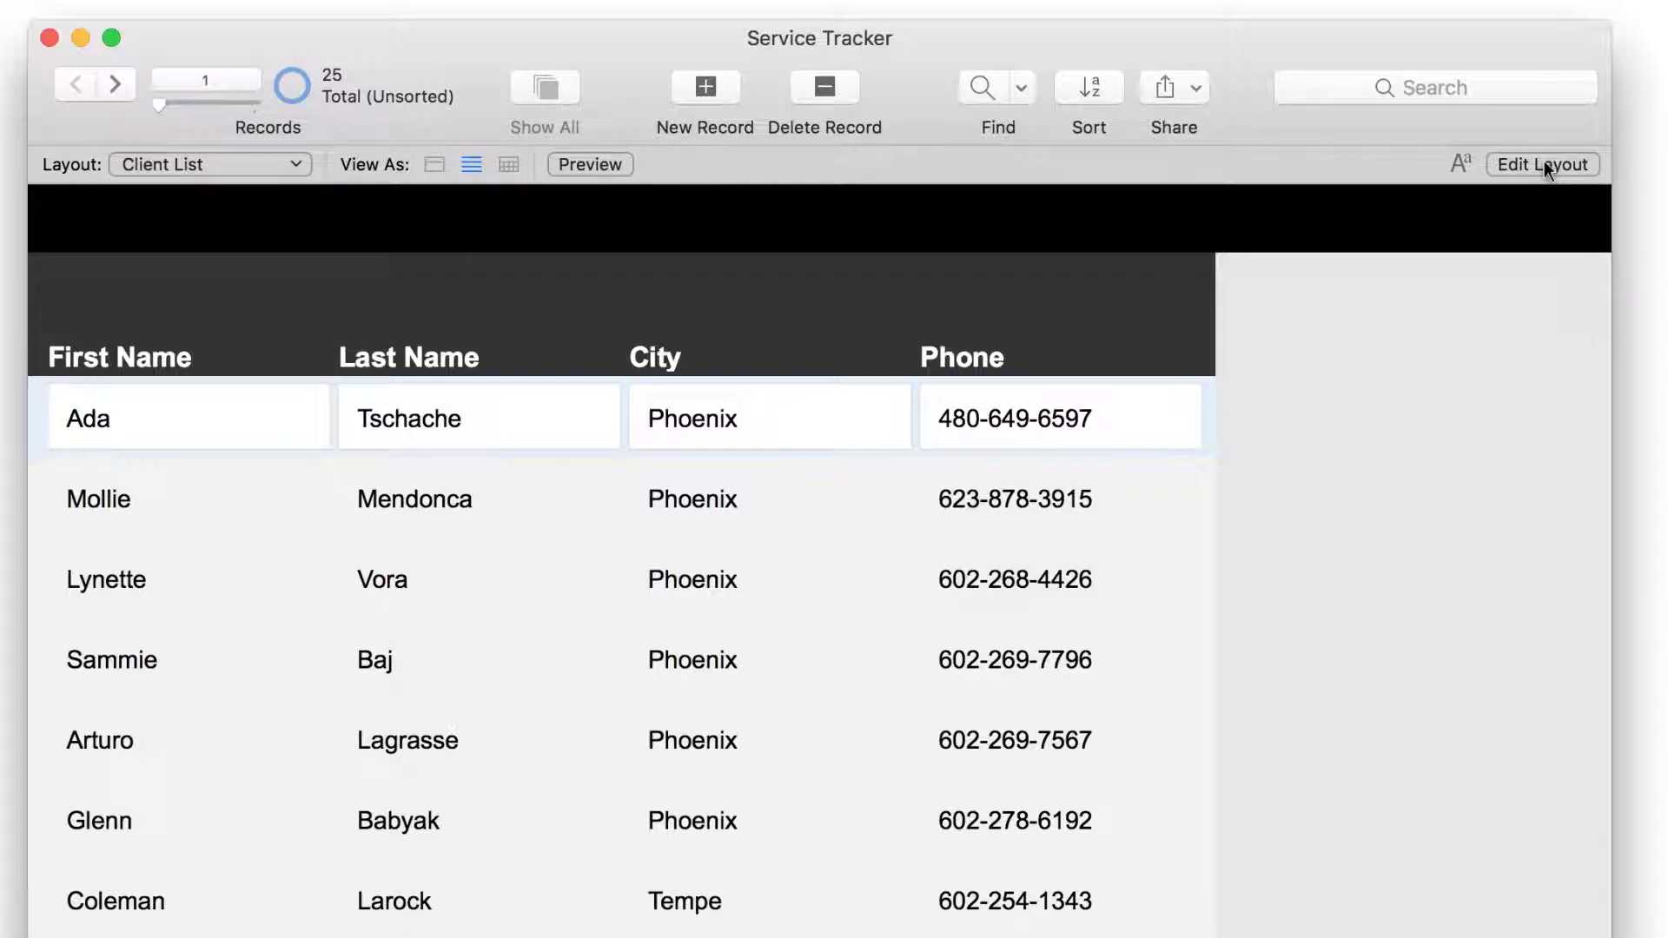
Step: Add a 'Client List' text label at the left end of the black Top Nav band
left_click(1544, 164)
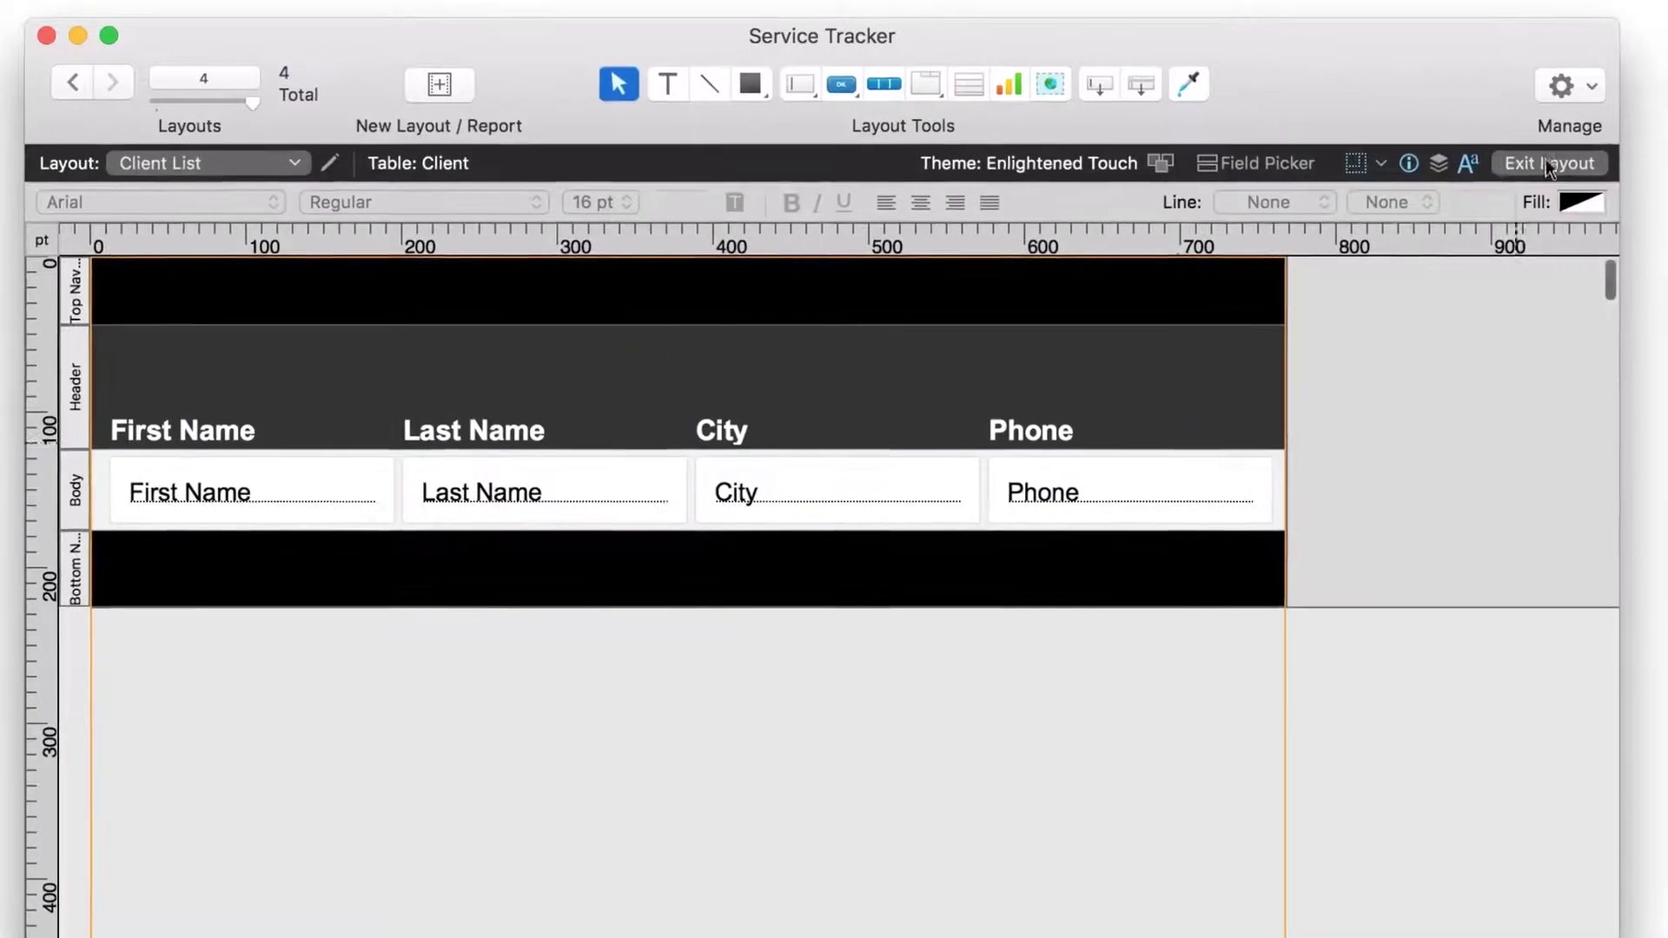
left_click(732, 108)
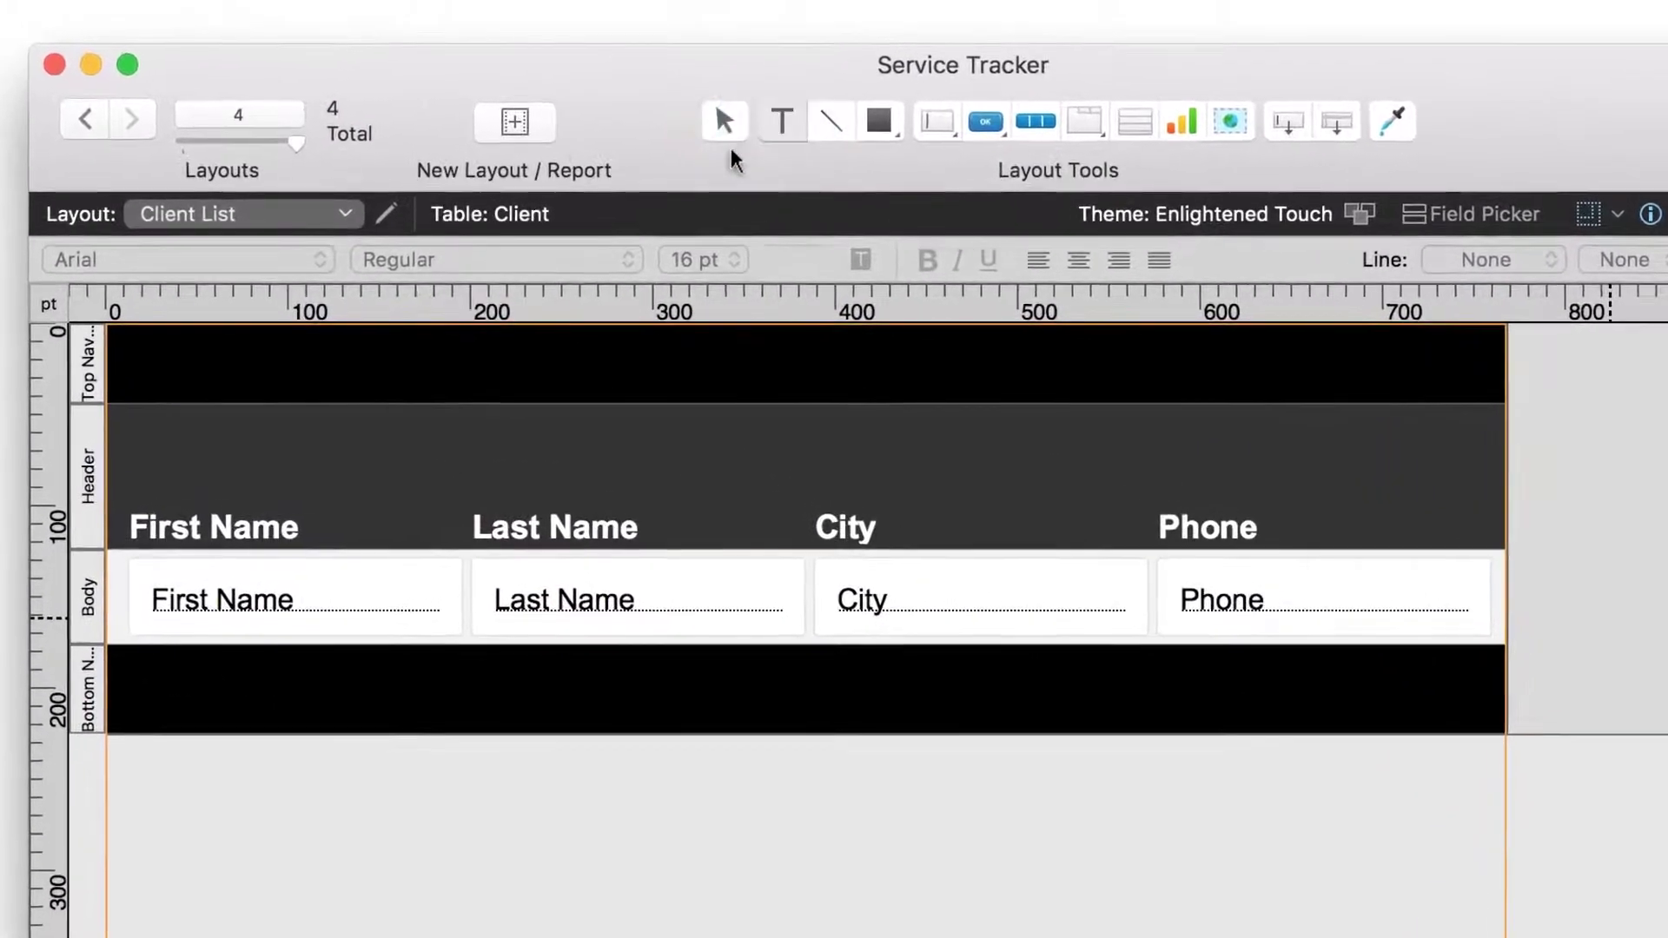
left_click(152, 374)
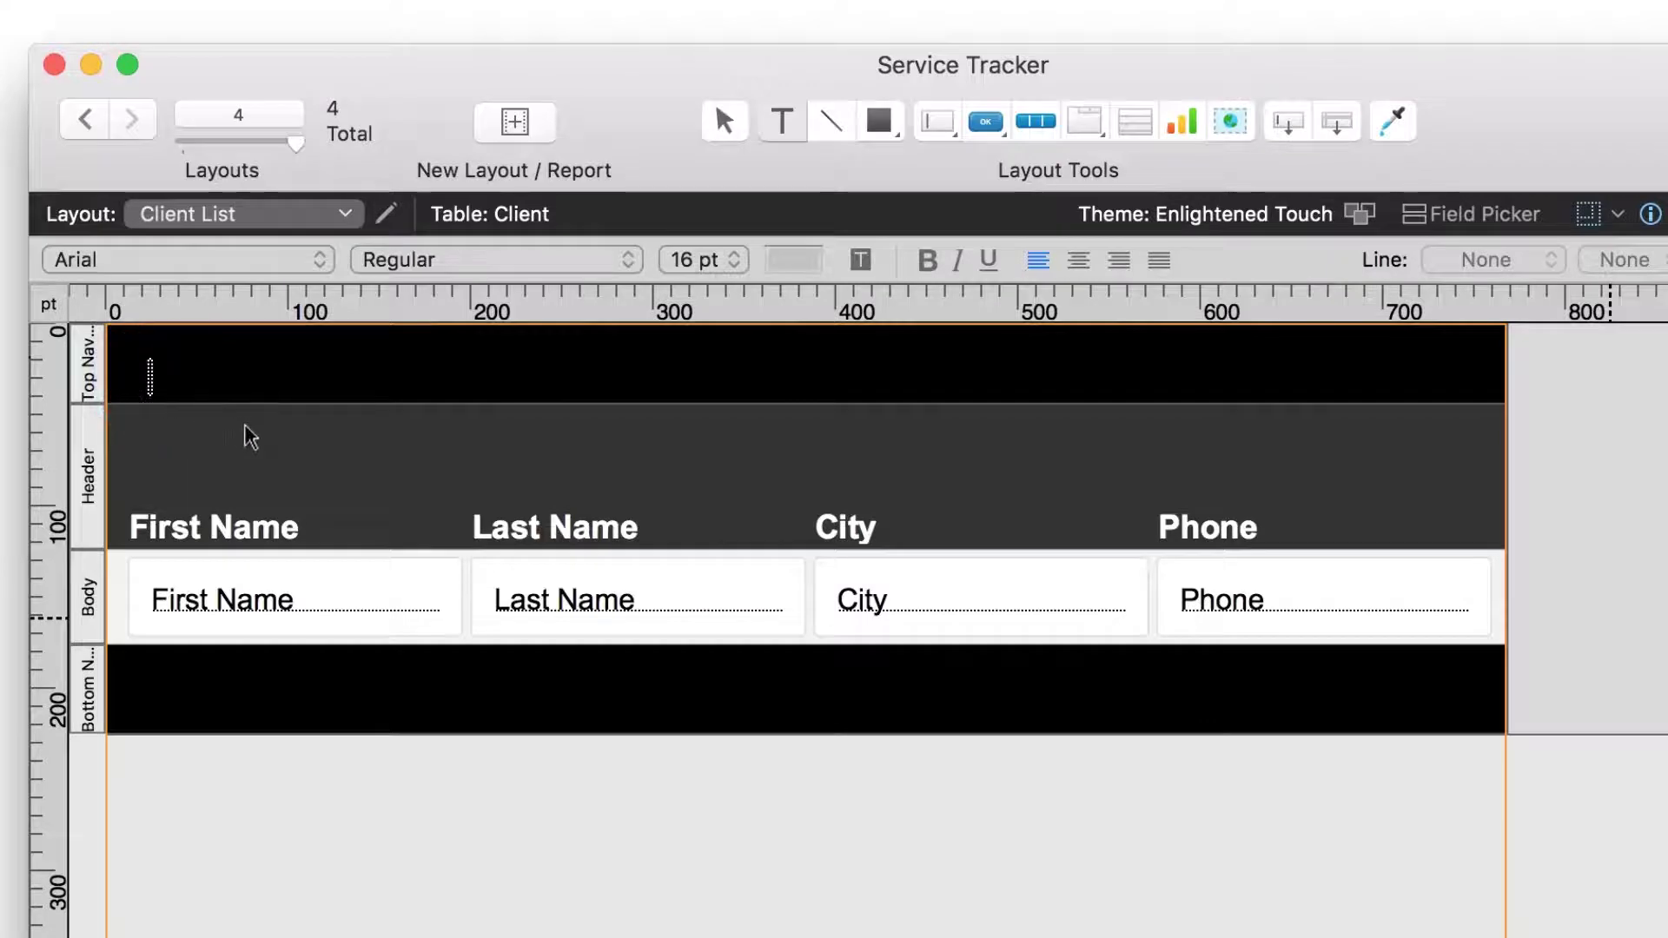
type("Client List")
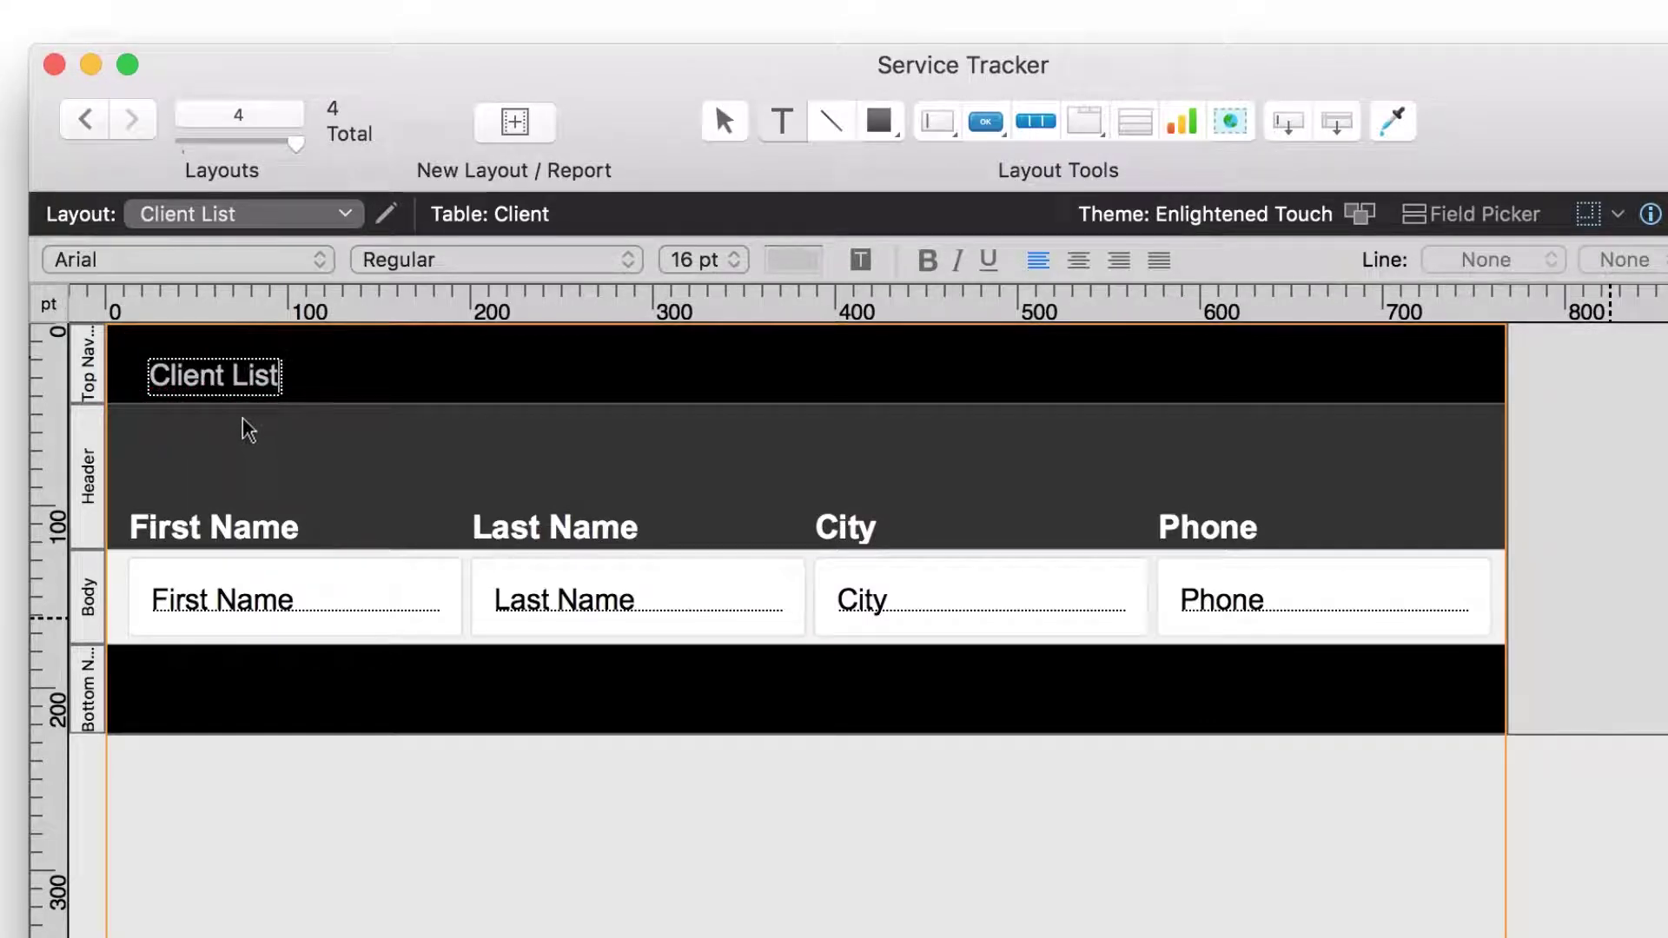
key("Escape")
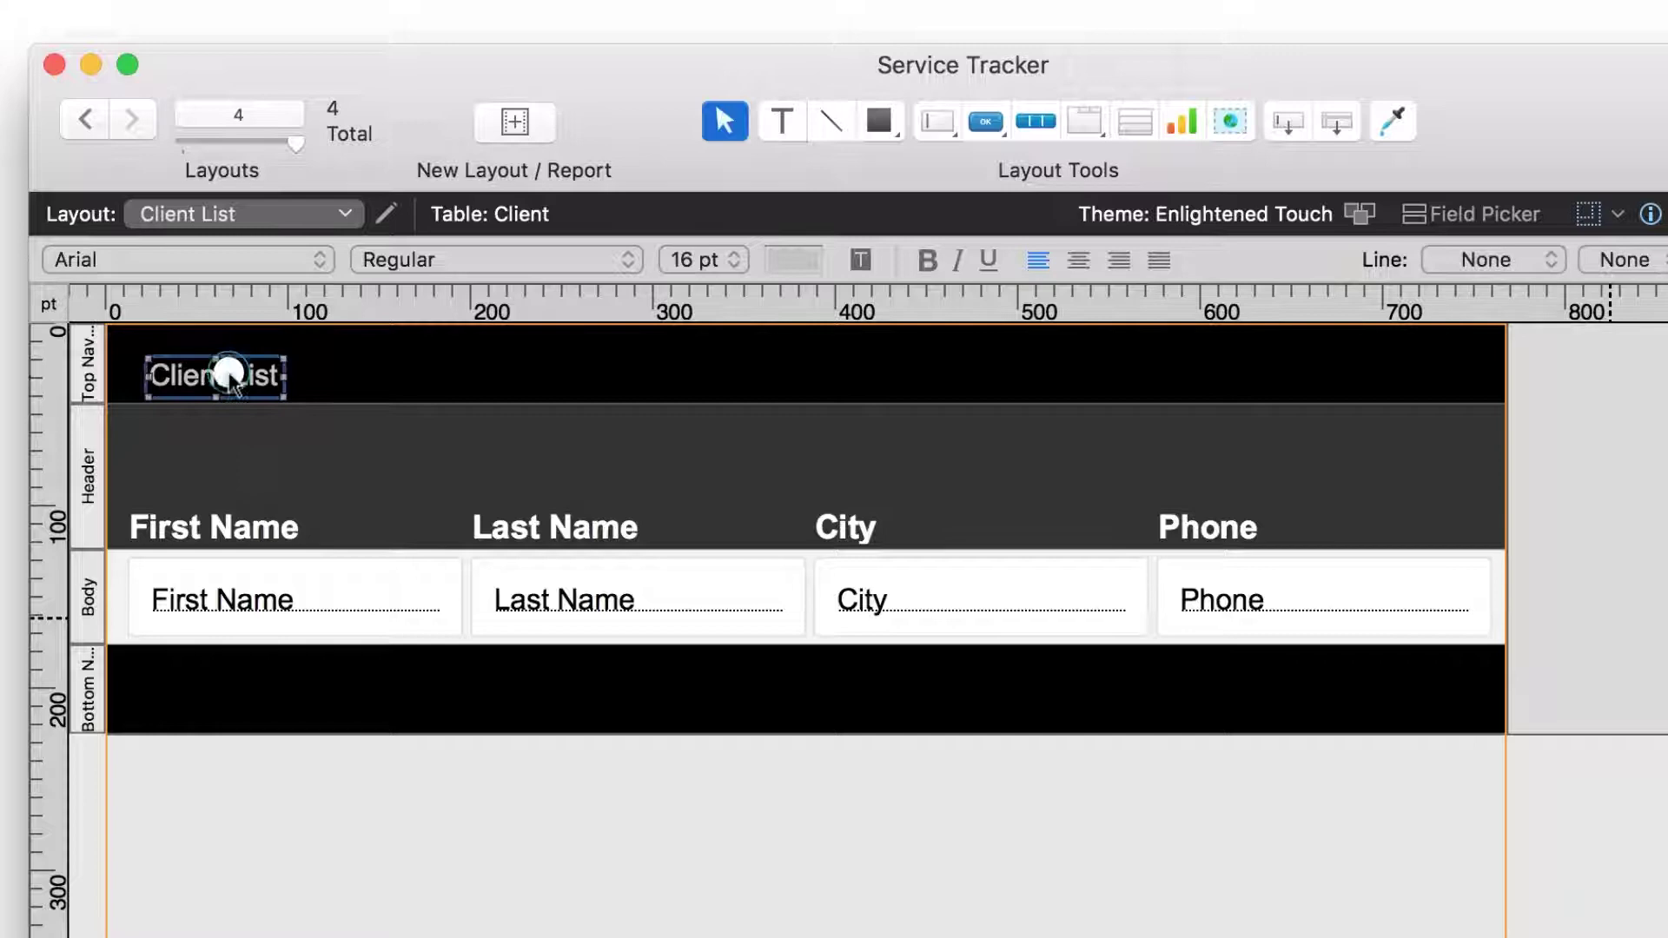
left_click_drag(228, 374, 230, 369)
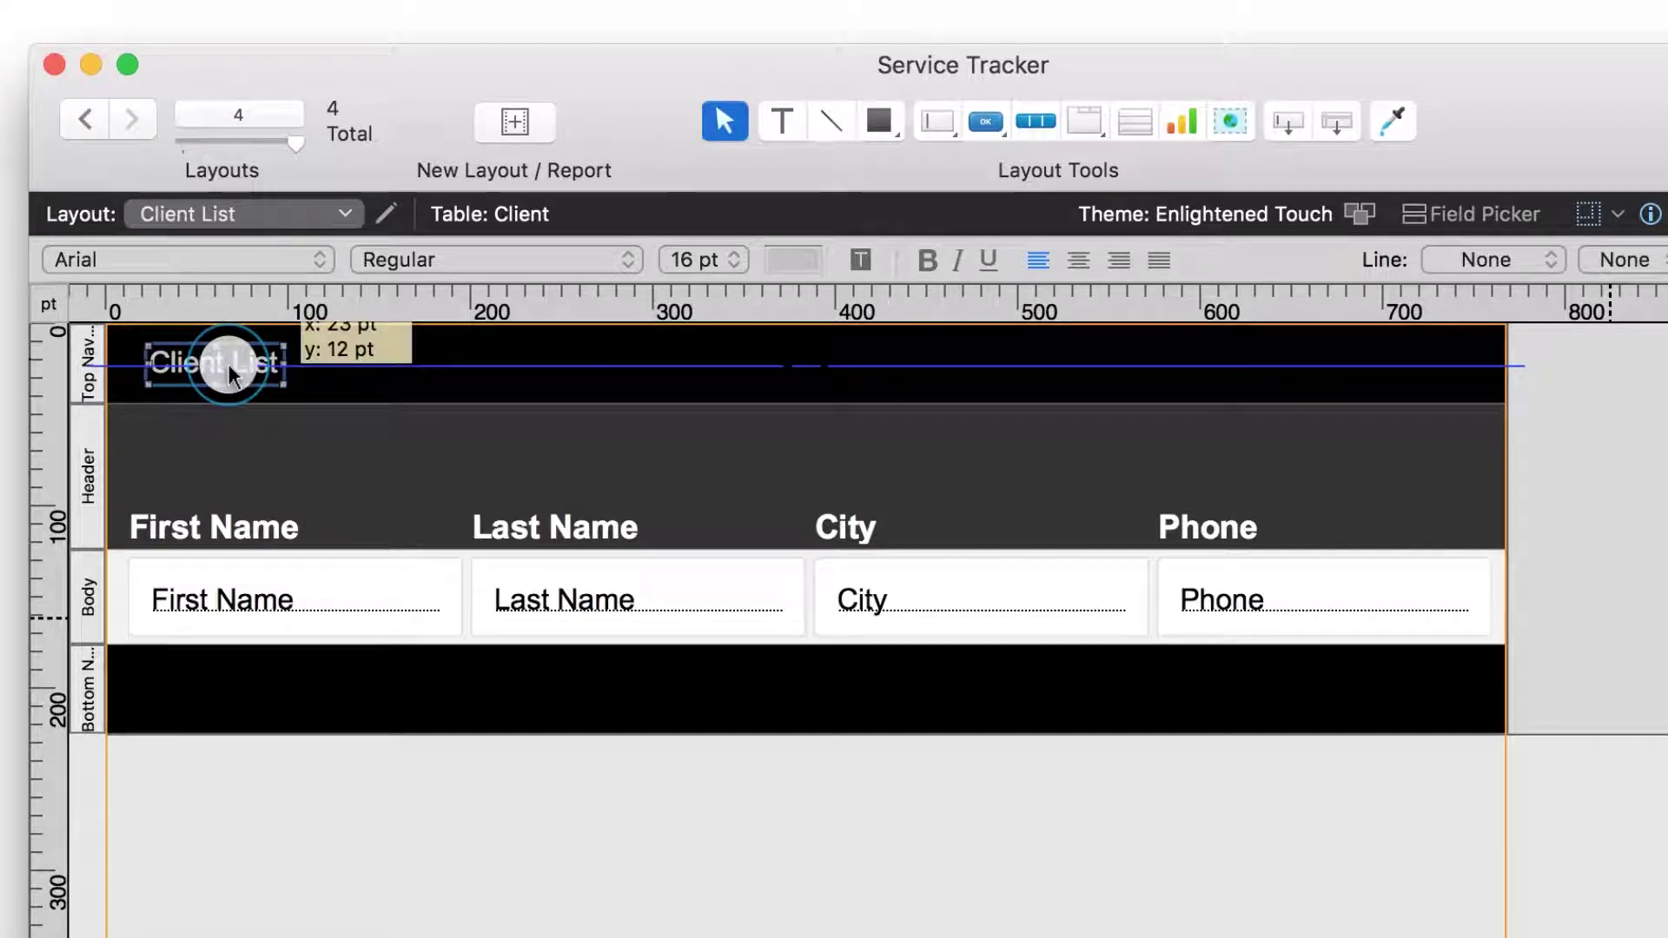
left_click_drag(228, 374, 207, 368)
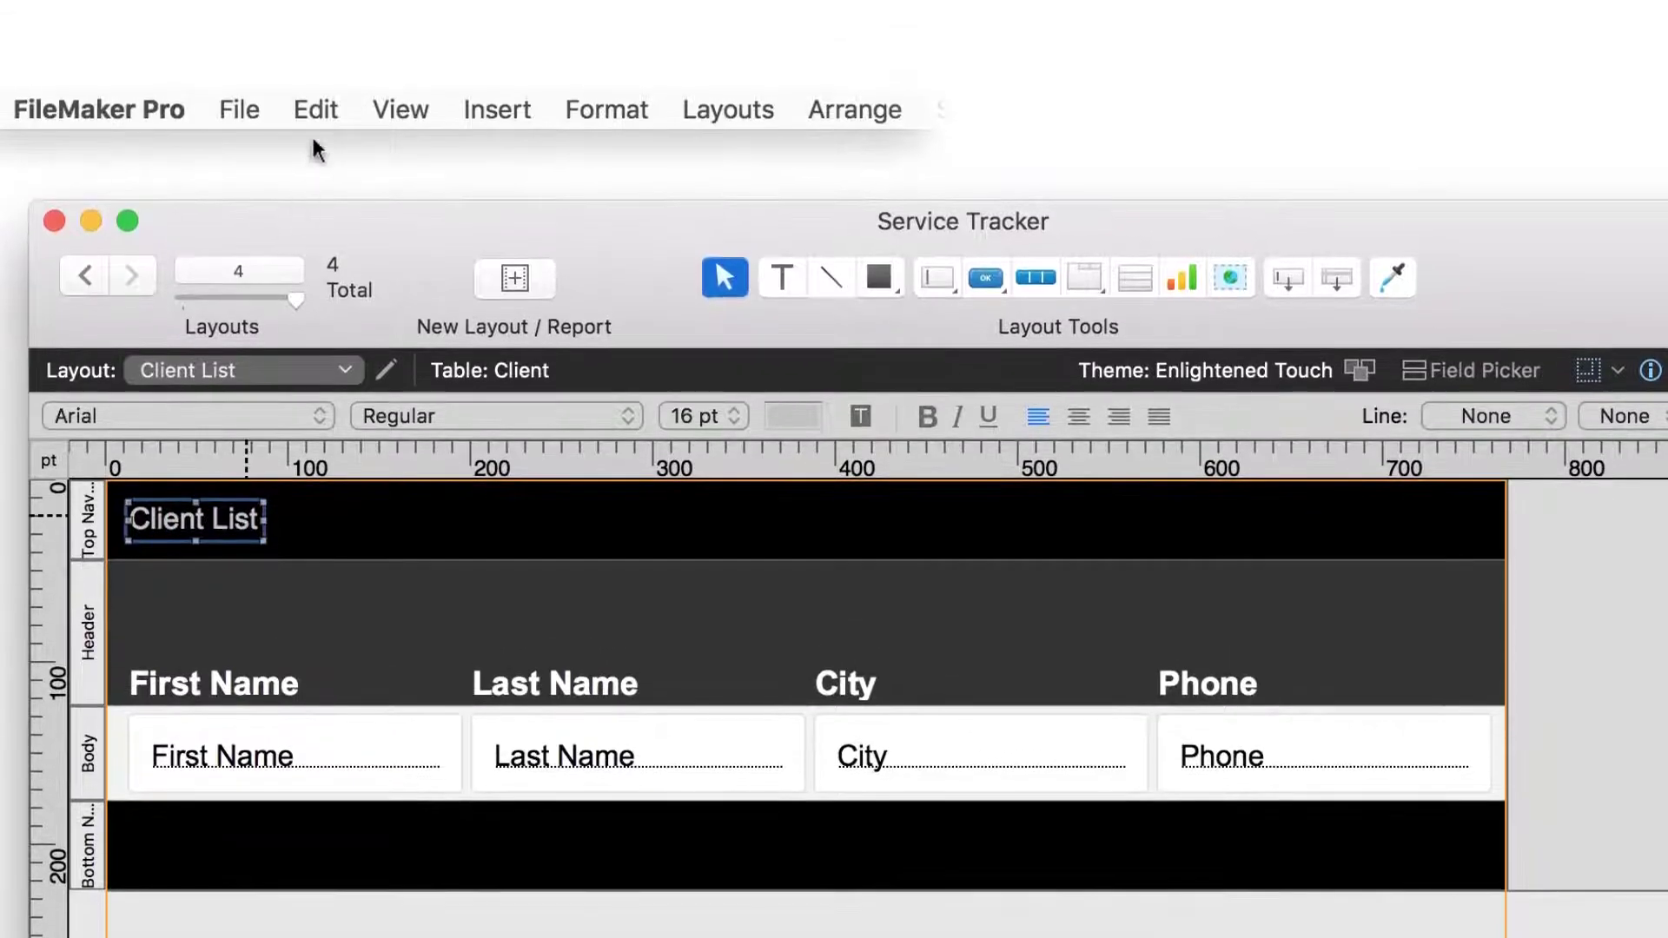
left_click(319, 111)
left_click(364, 156)
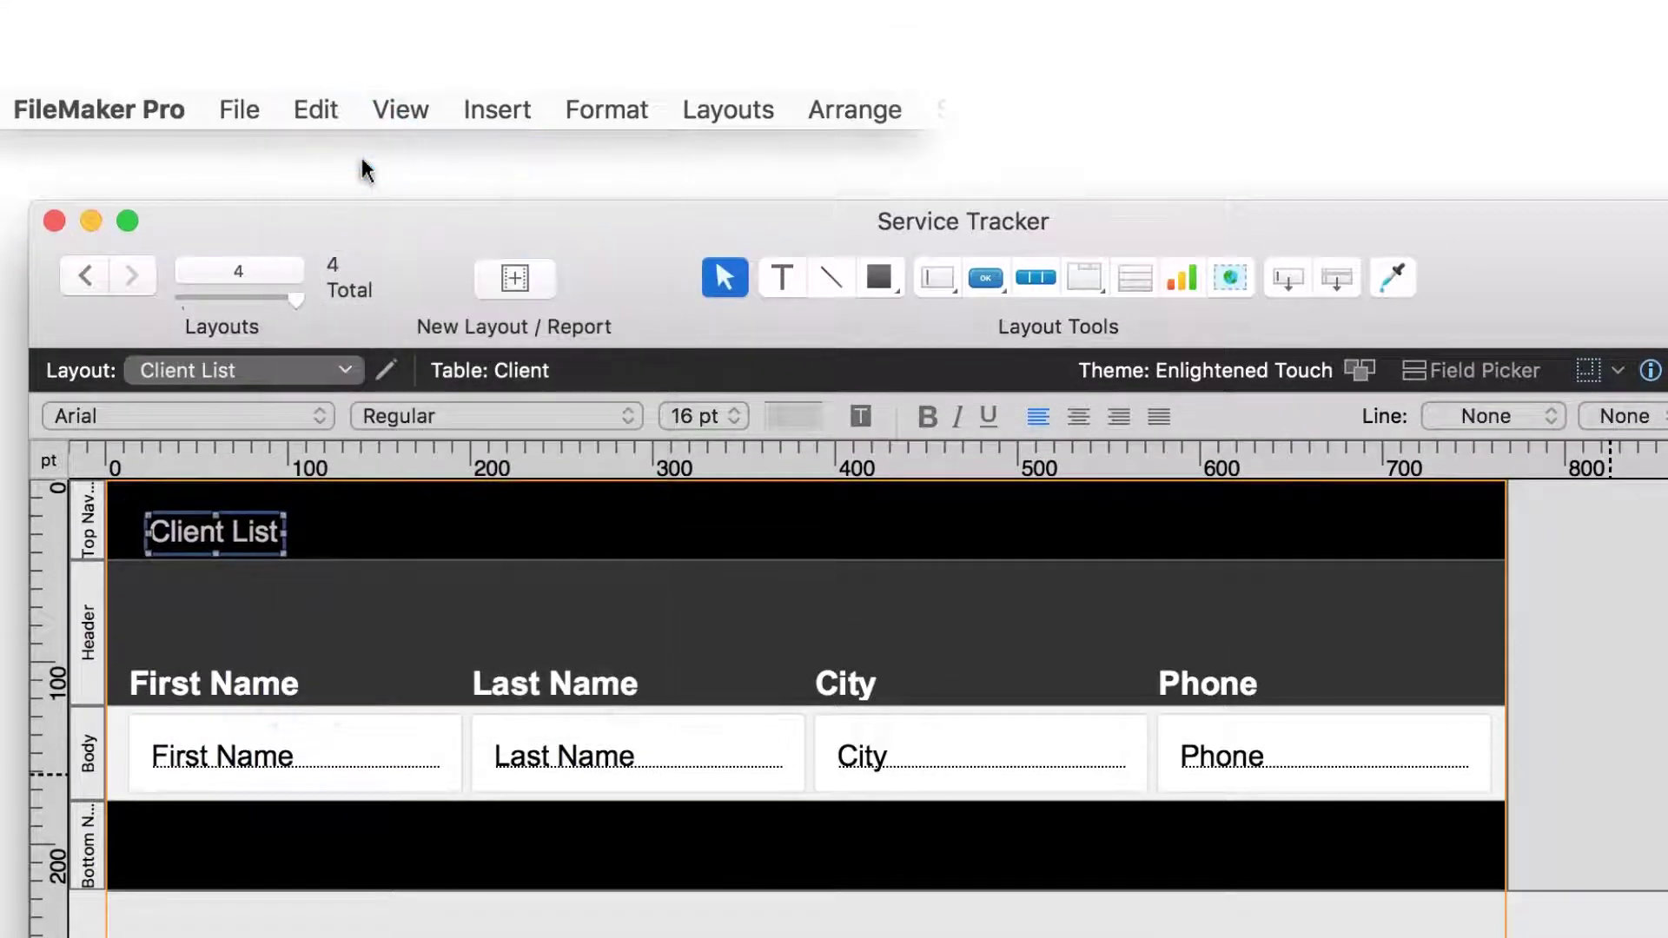
left_click(315, 106)
left_click(356, 195)
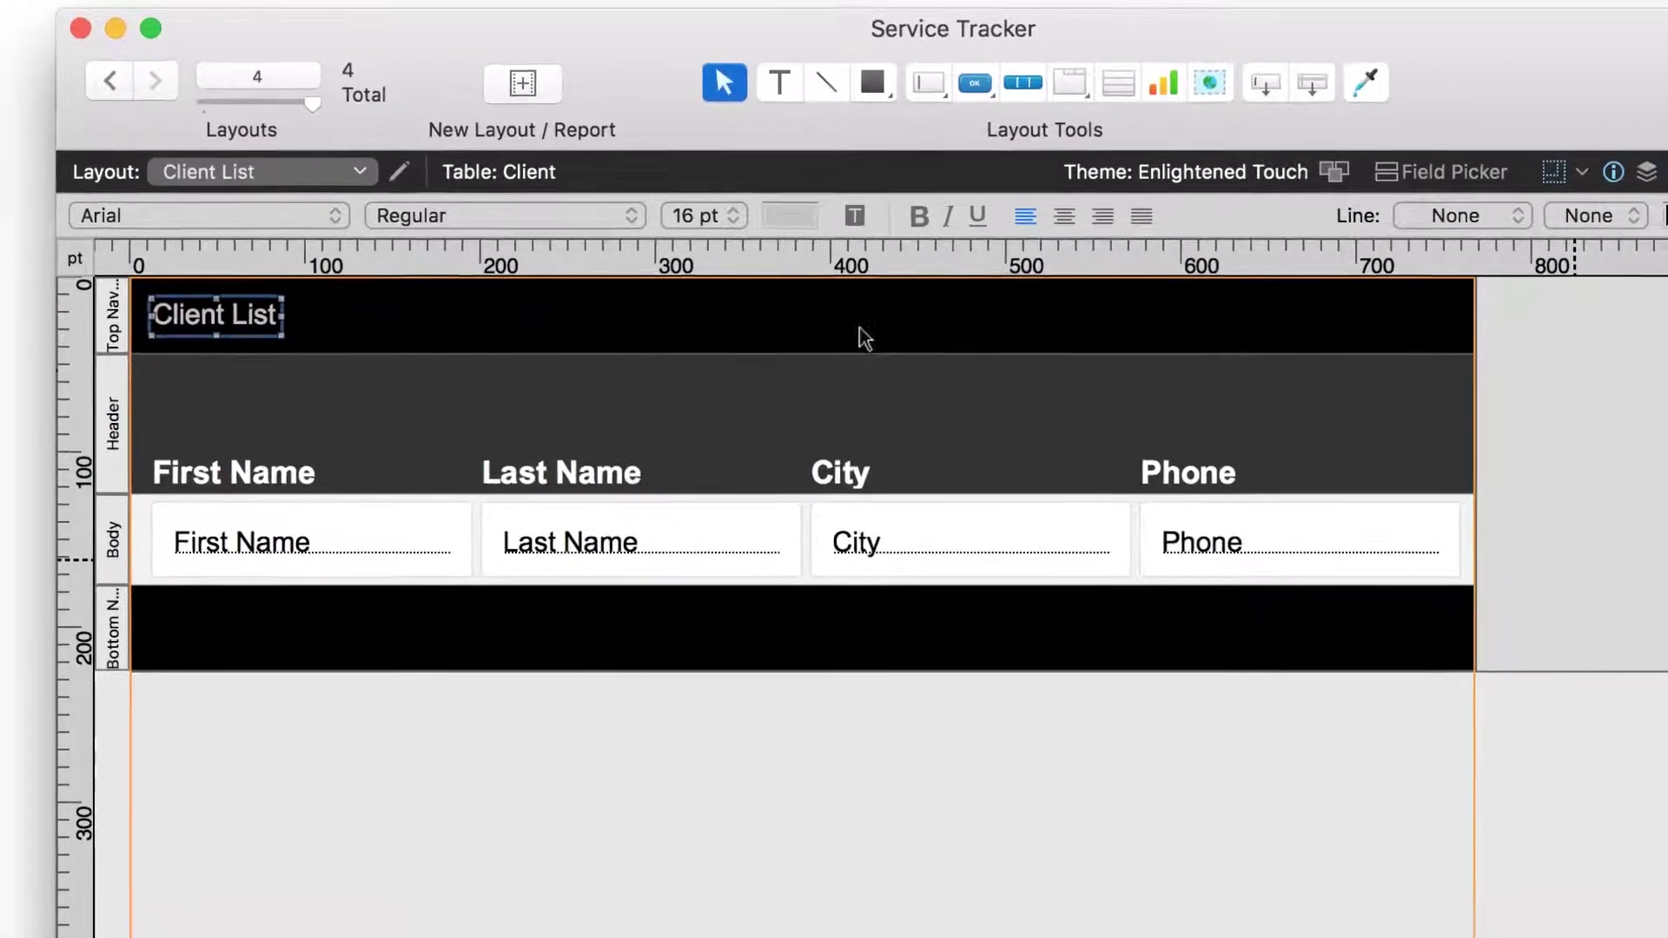
Step: Review the records in Browse mode under the new Client List title, then resume layout editing
left_click(1663, 153)
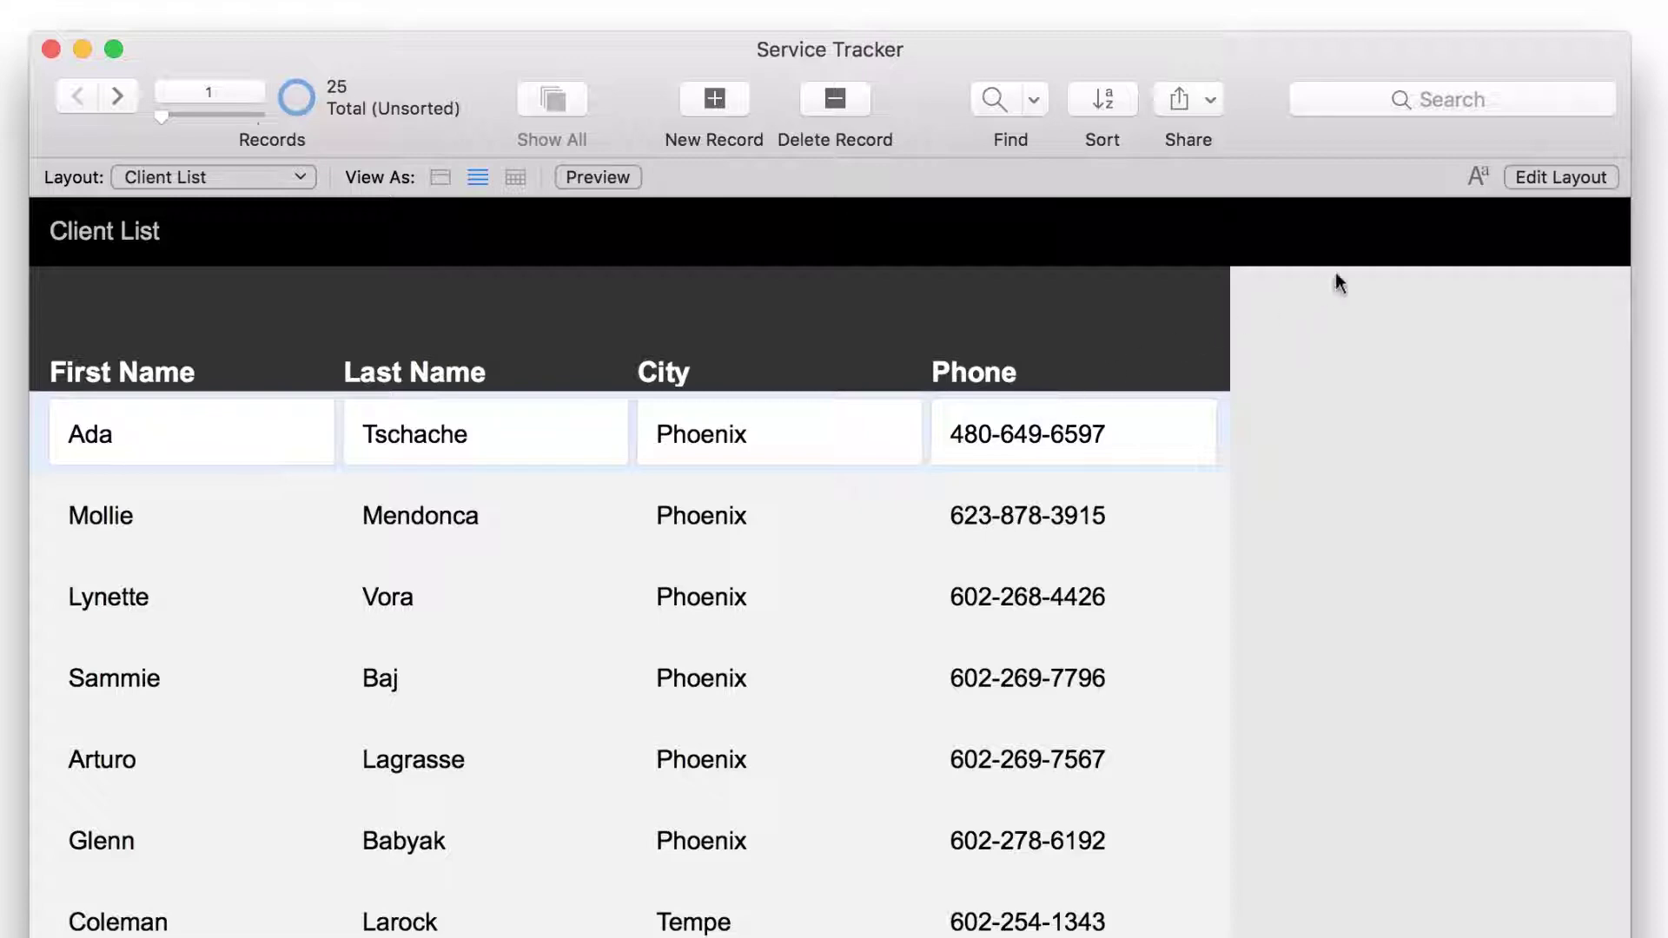
left_click(1561, 180)
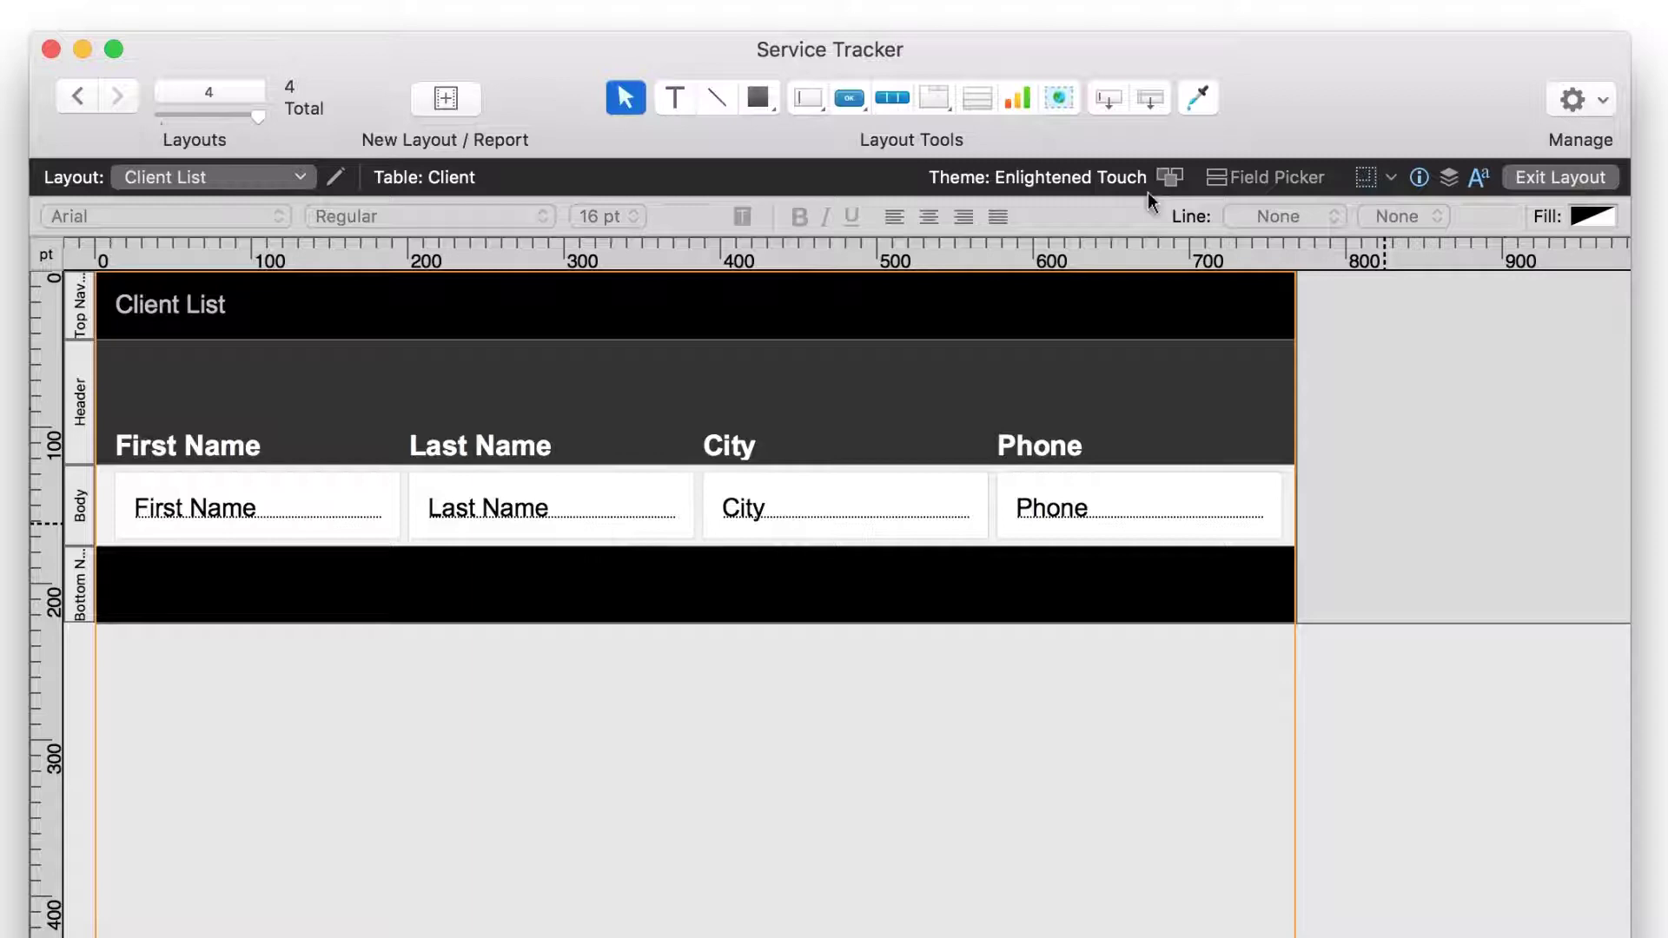
Step: Select the Client List title to show its position (12 pt left/top) and 74 × 21 pt size
left_click(186, 316)
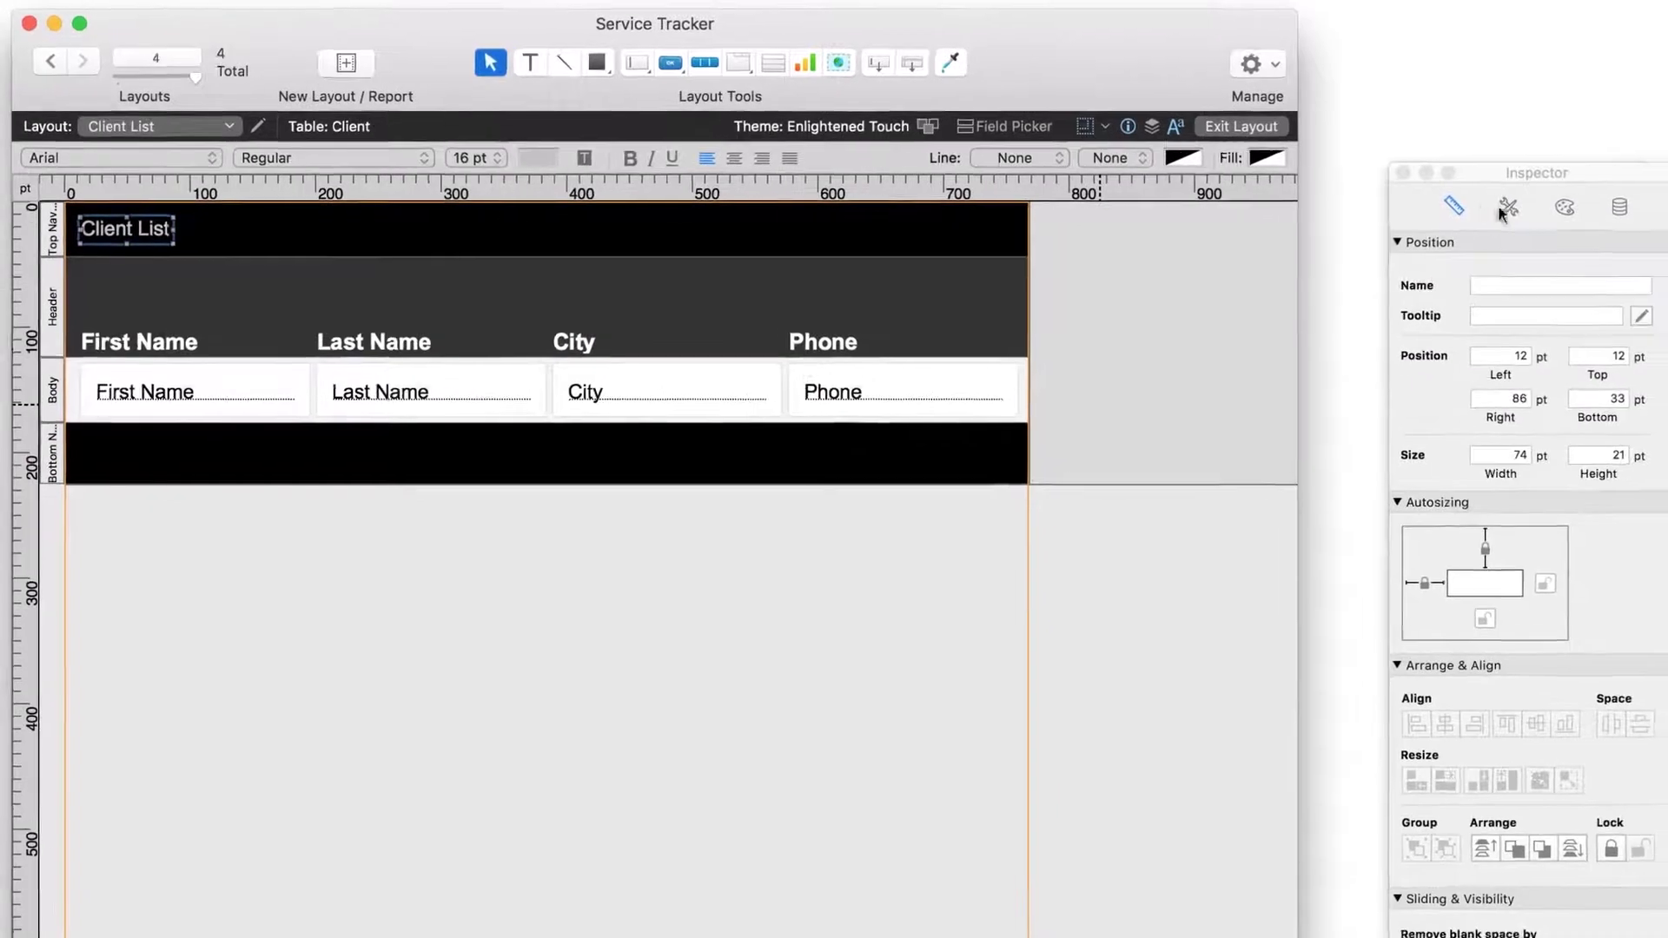
Step: Apply the Header Text style (bold 18 pt Arial) to the title and widen it to fit
left_click(1505, 210)
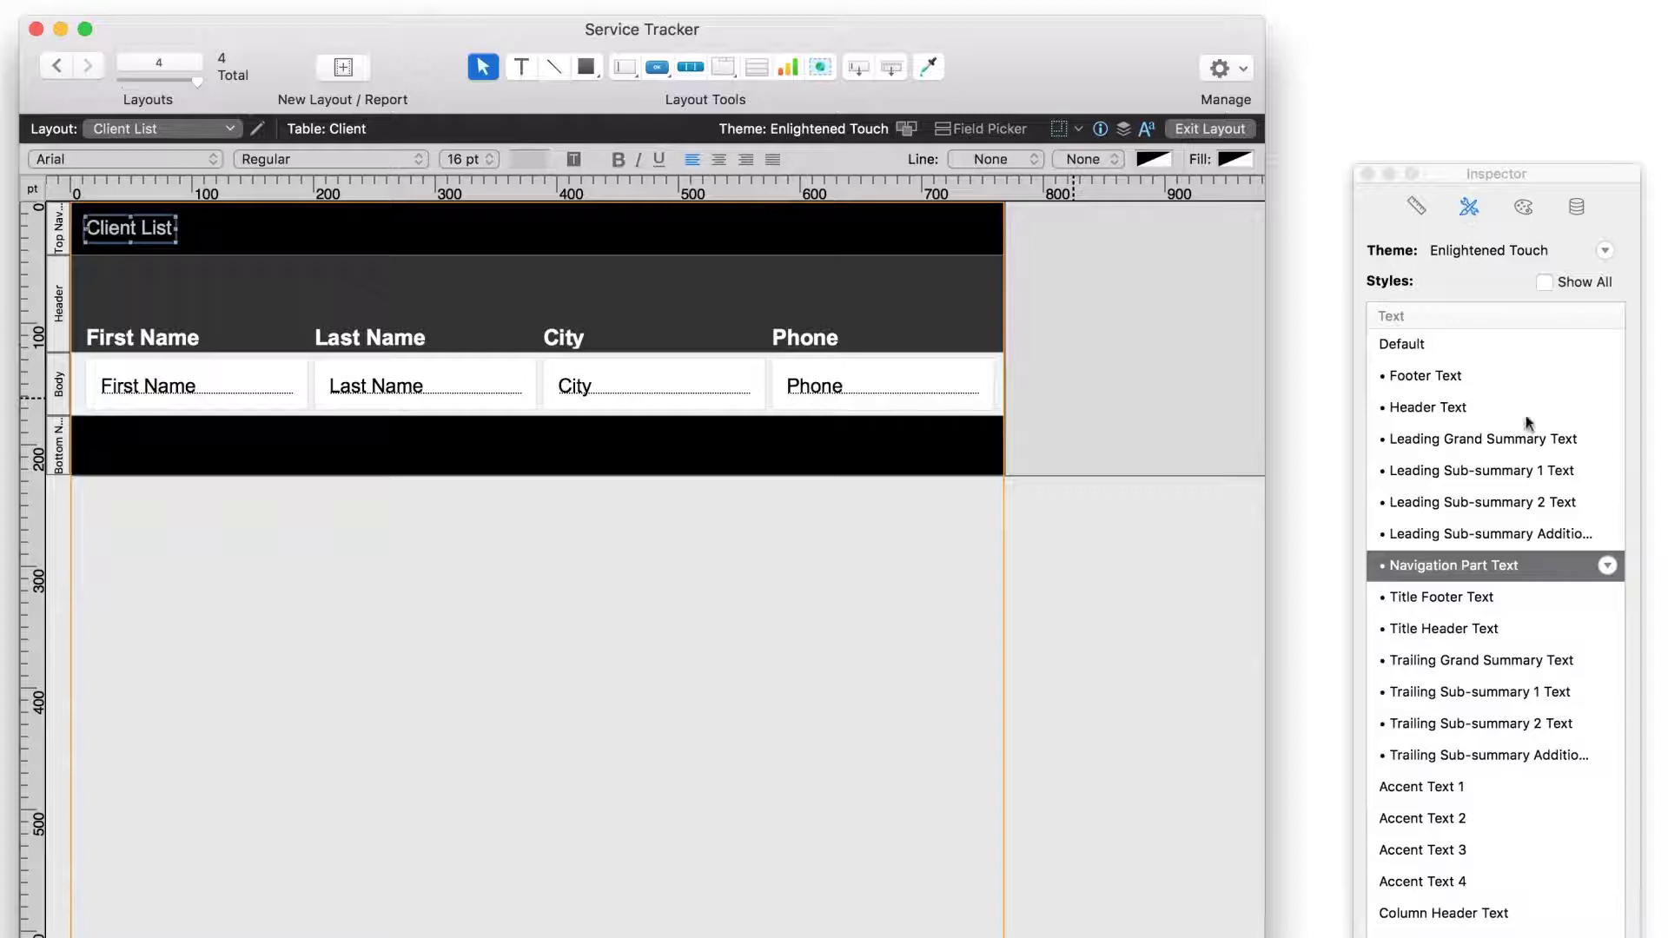
left_click(1559, 532)
left_click(1559, 502)
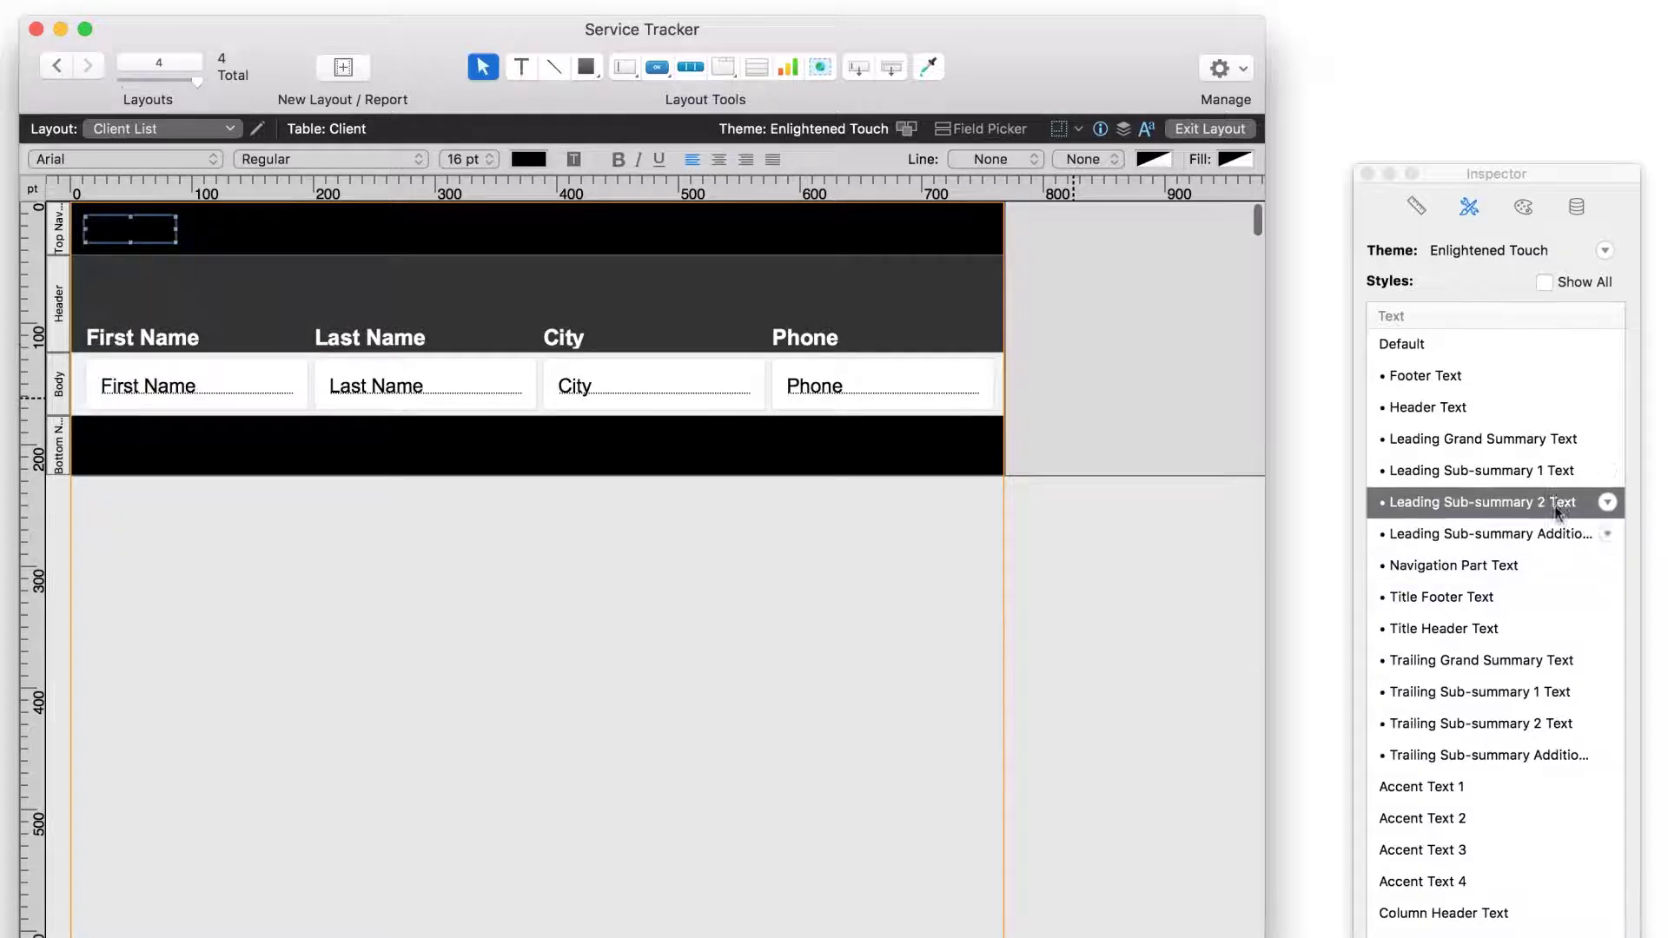
left_click(1554, 470)
left_click(1548, 439)
left_click(1544, 407)
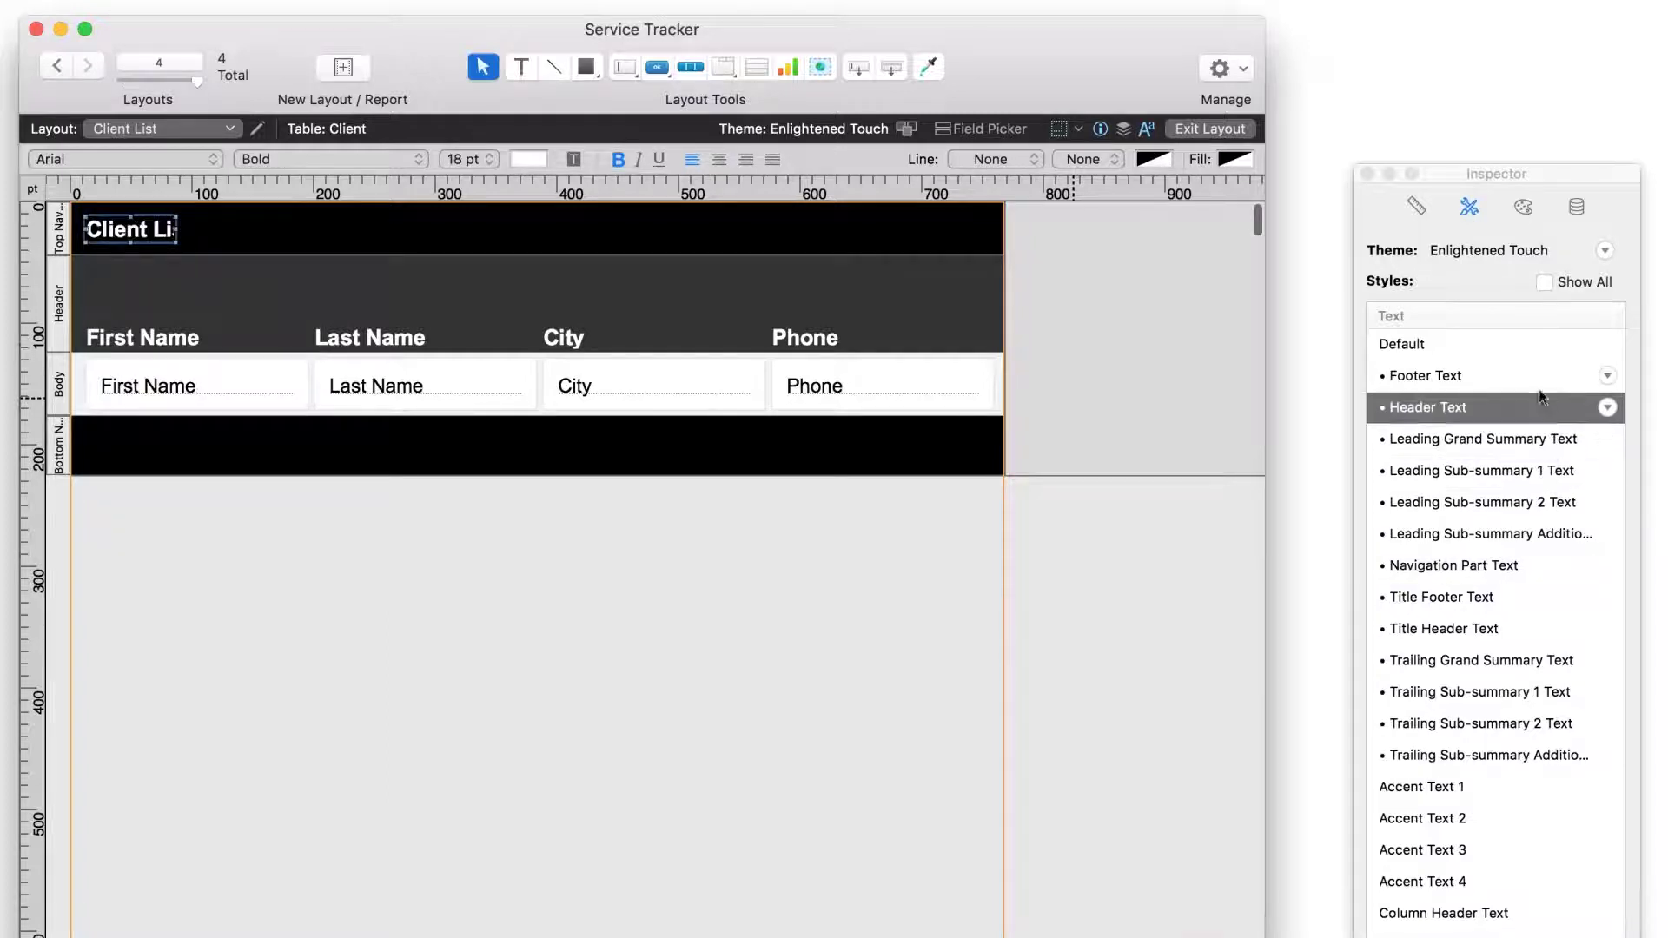
left_click(1537, 377)
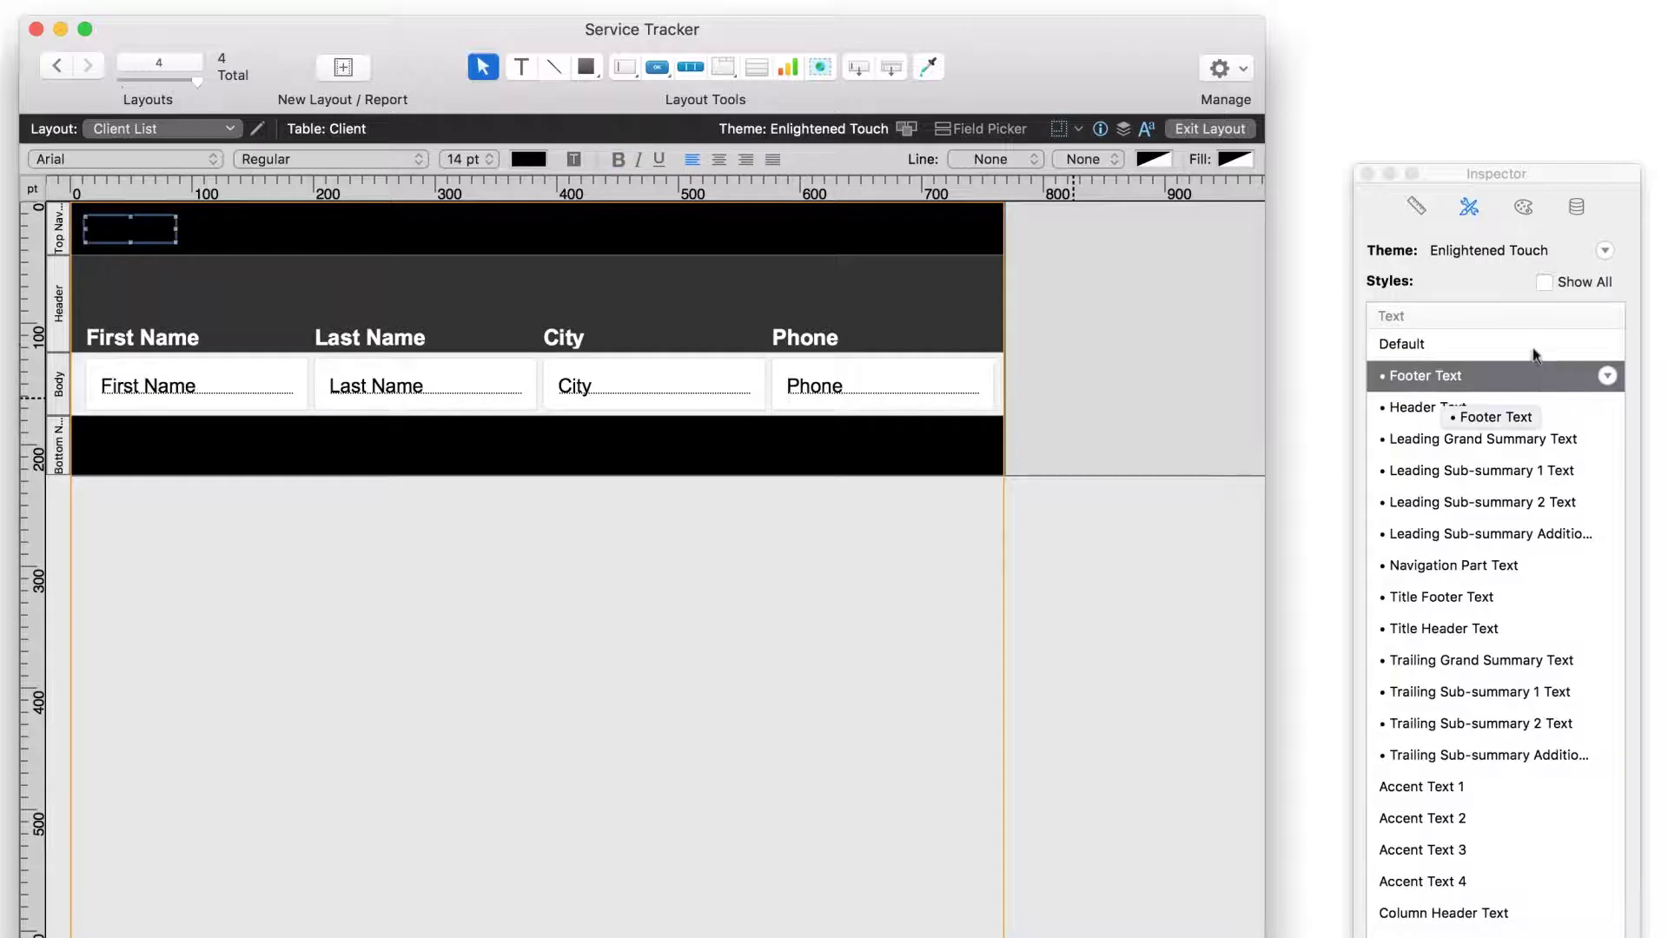
left_click(1534, 348)
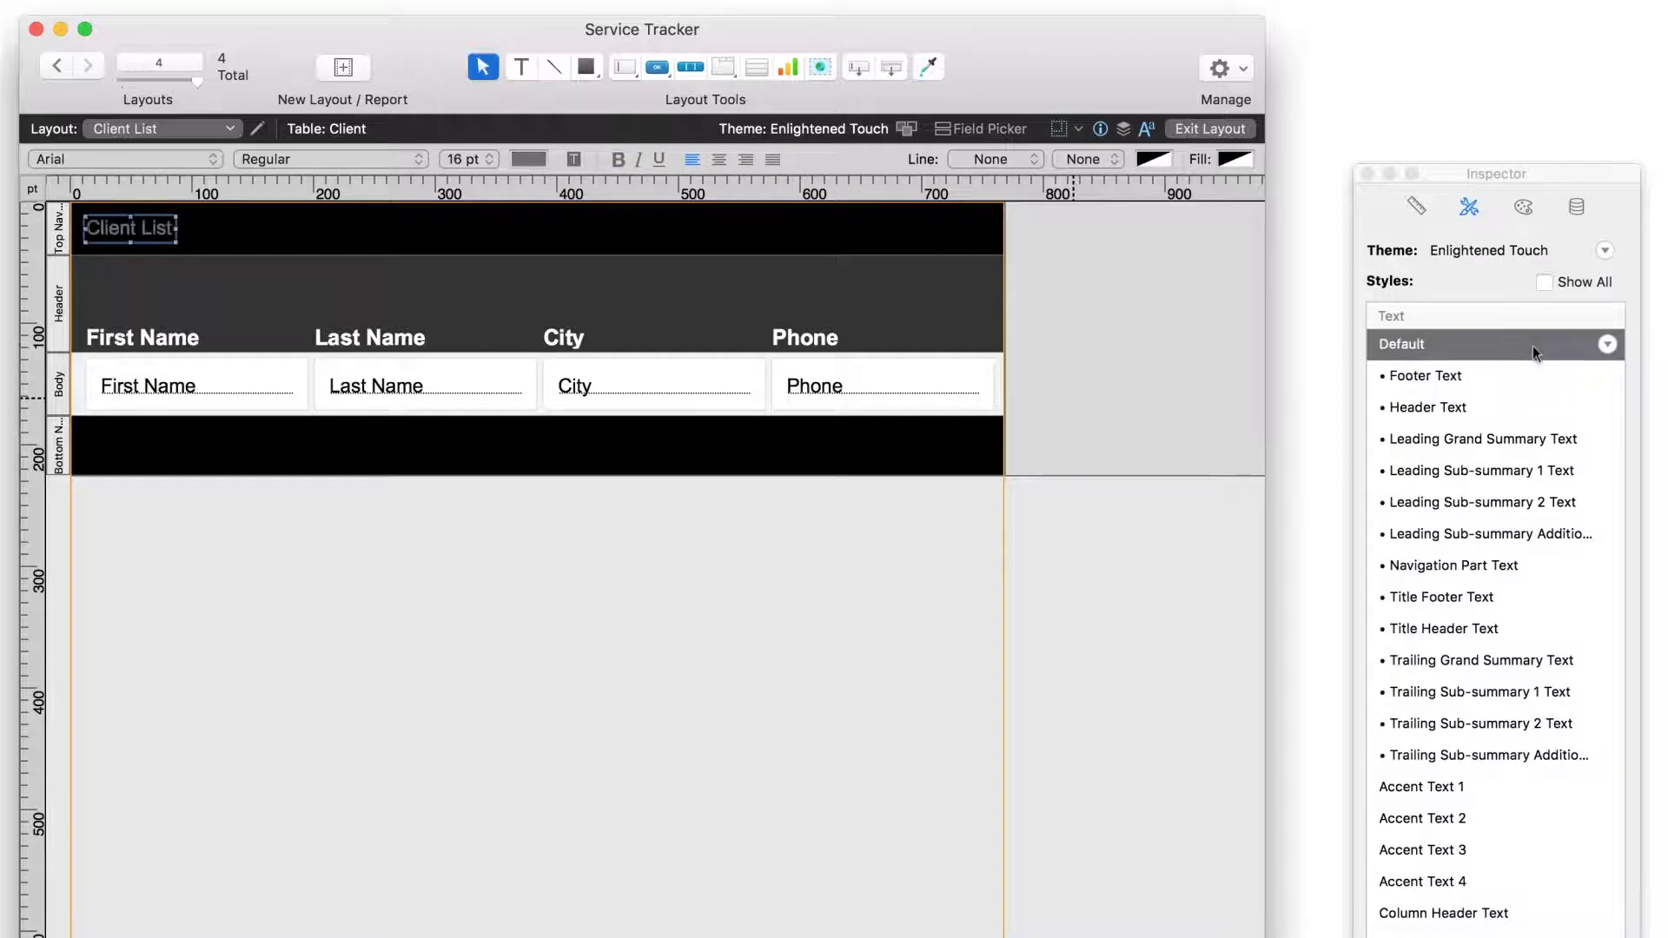
left_click(1448, 412)
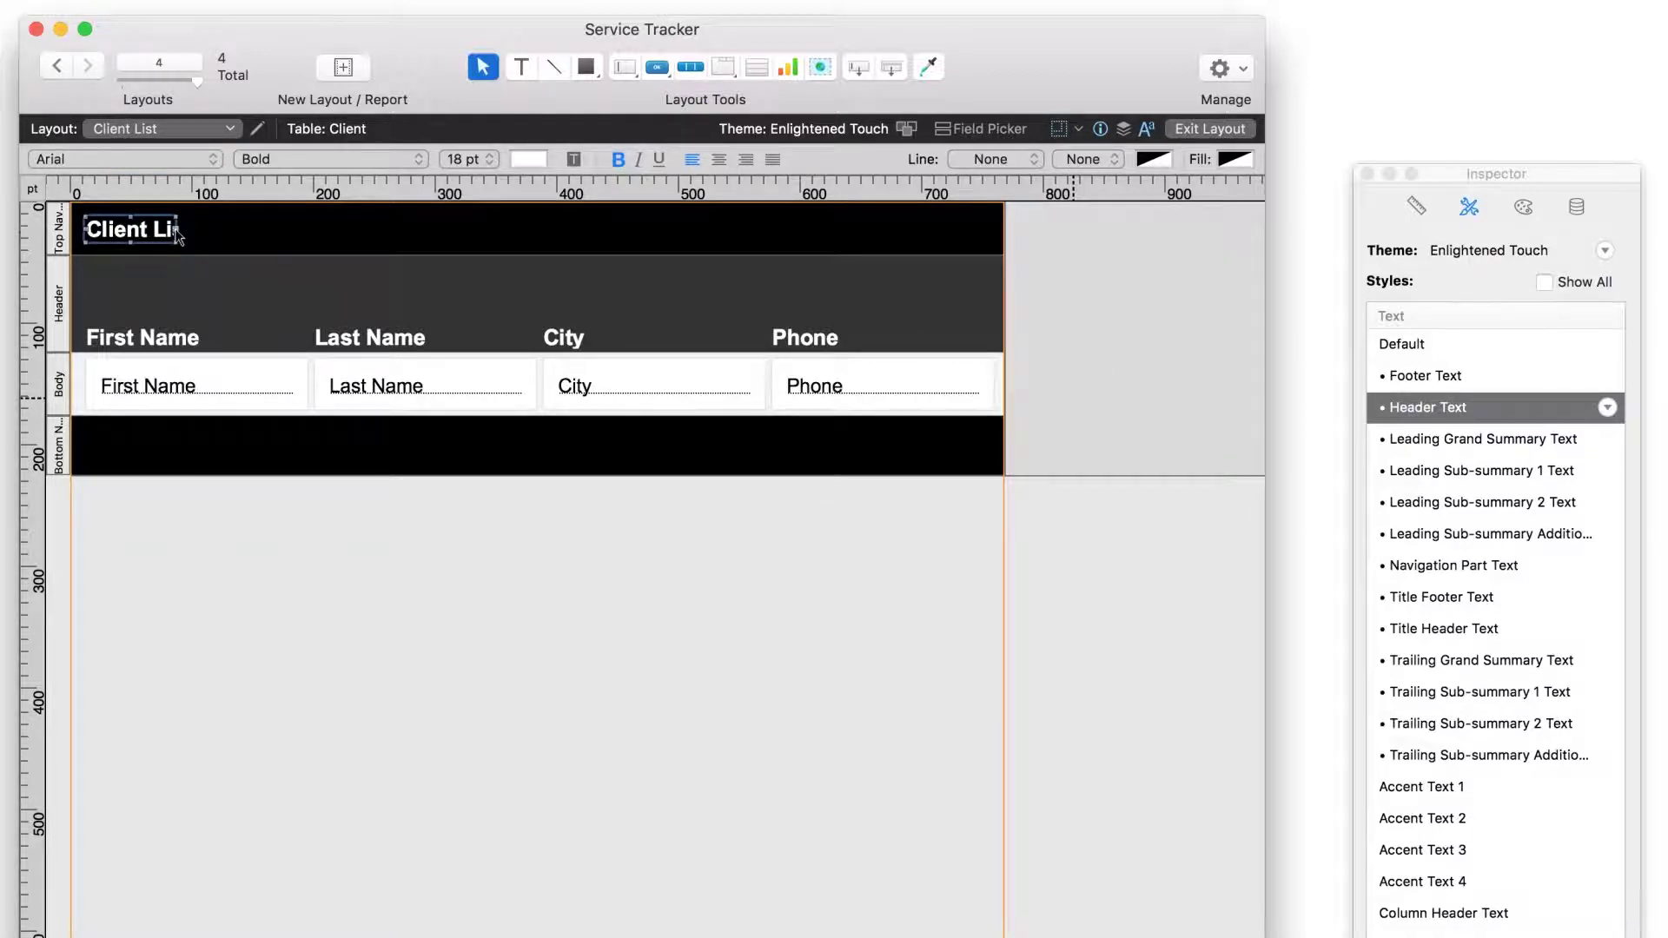
left_click_drag(176, 232, 219, 234)
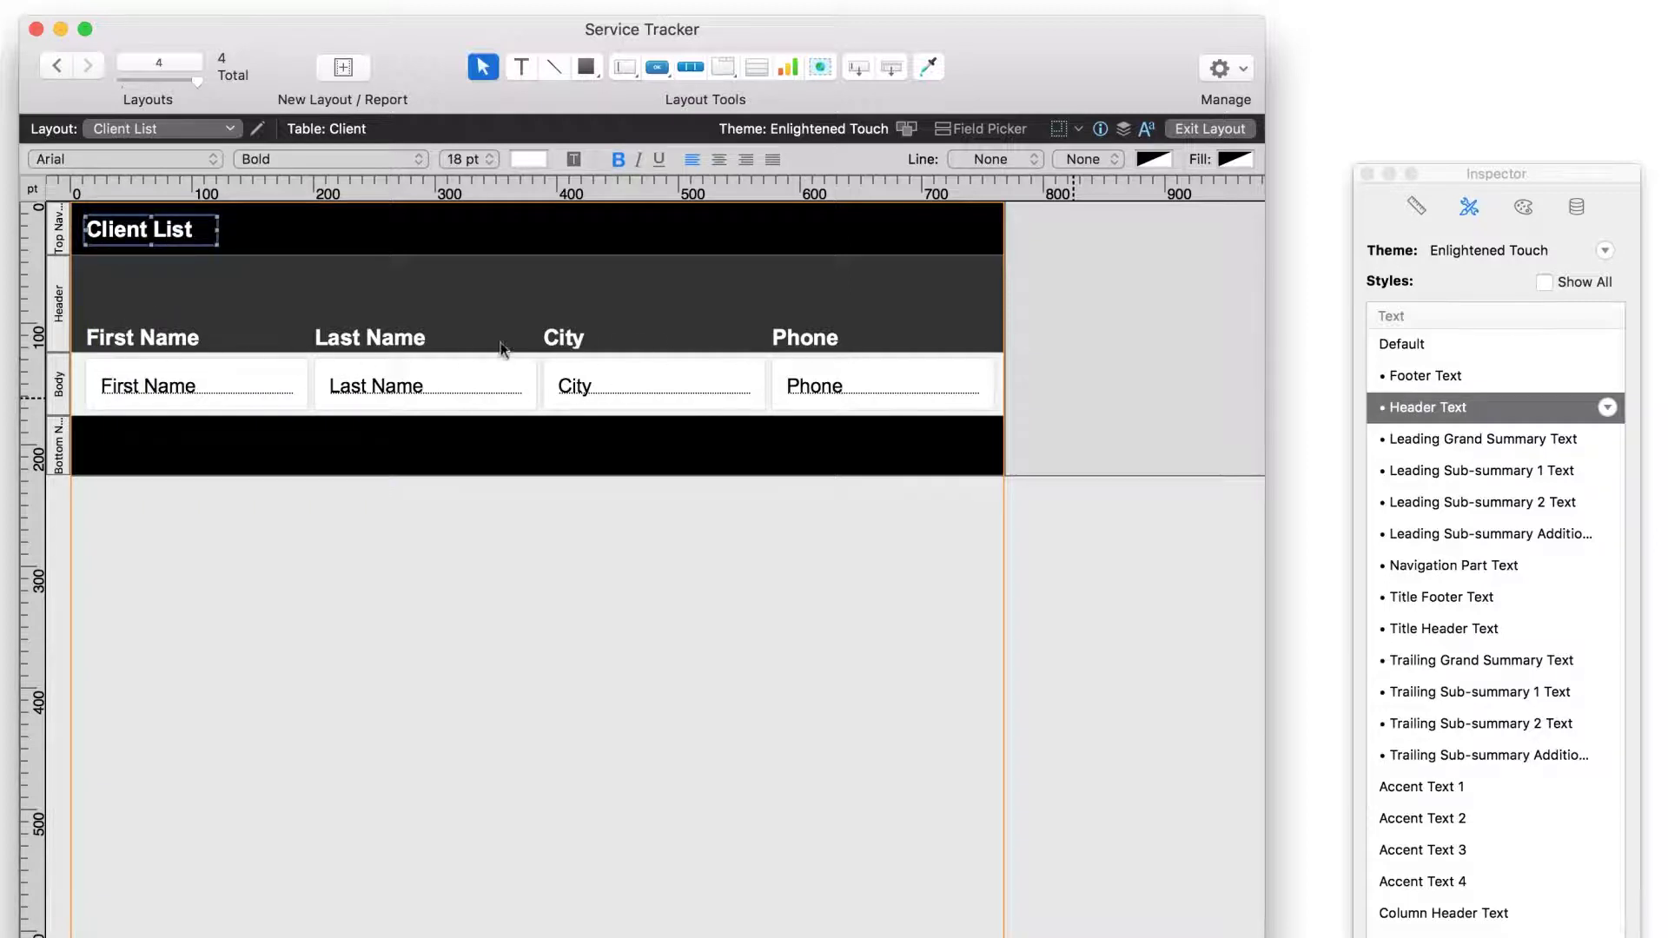
Step: Give the First Name, Last Name, City and Phone labels the 16 pt Column Header Text style
left_click(147, 341)
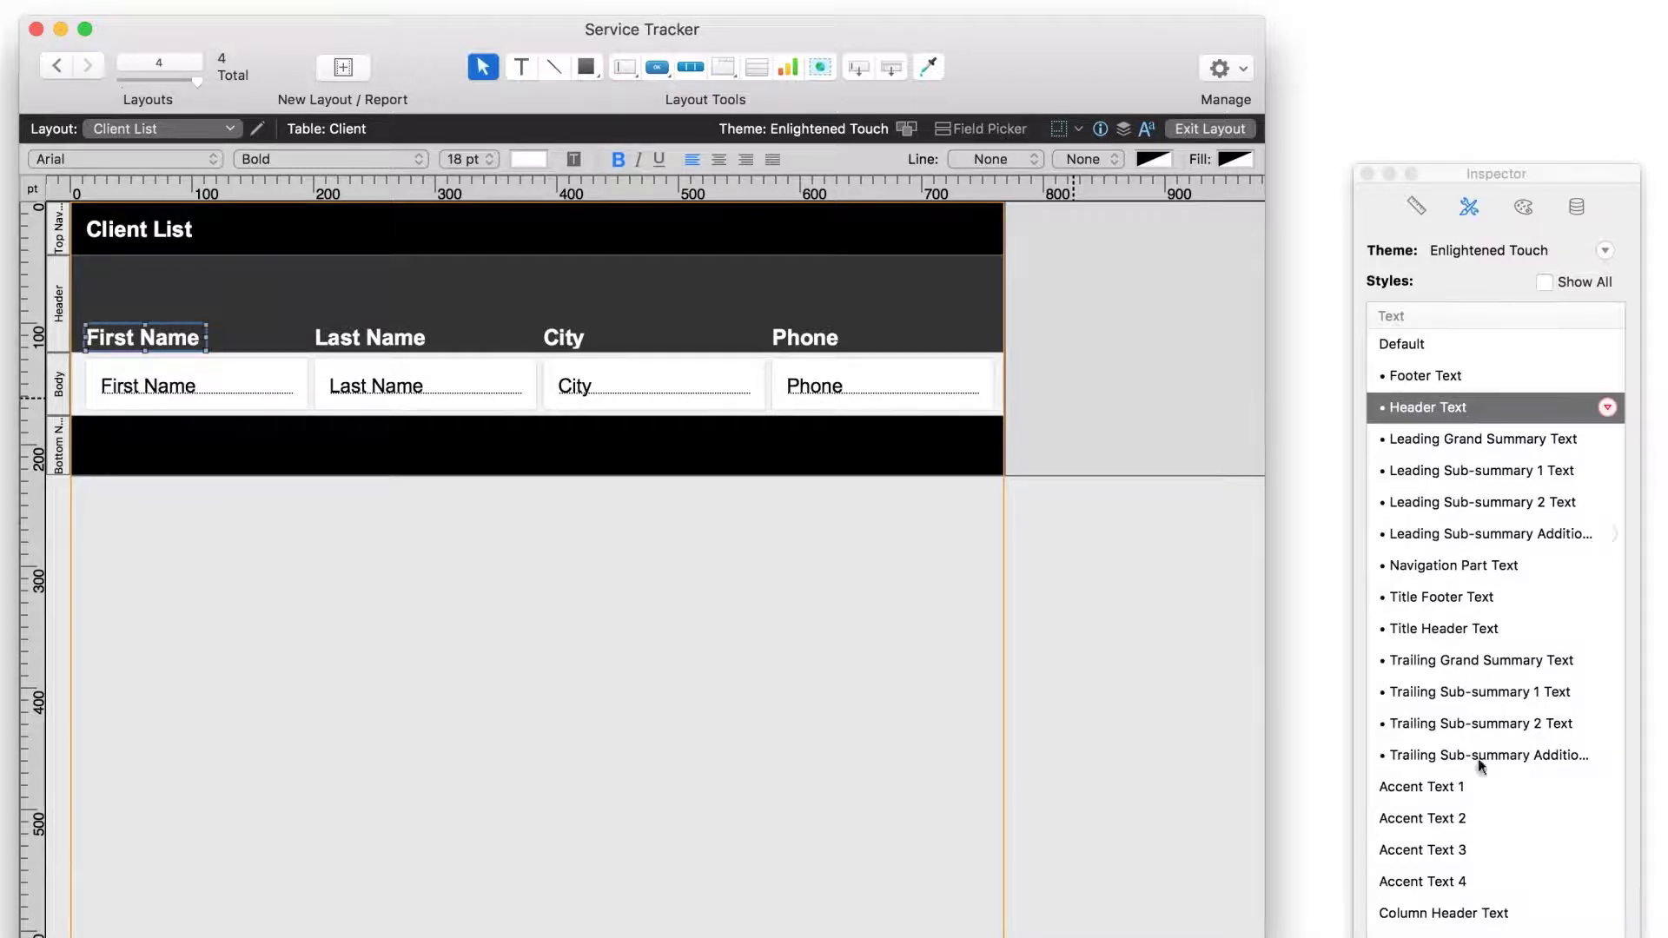
left_click(1482, 914)
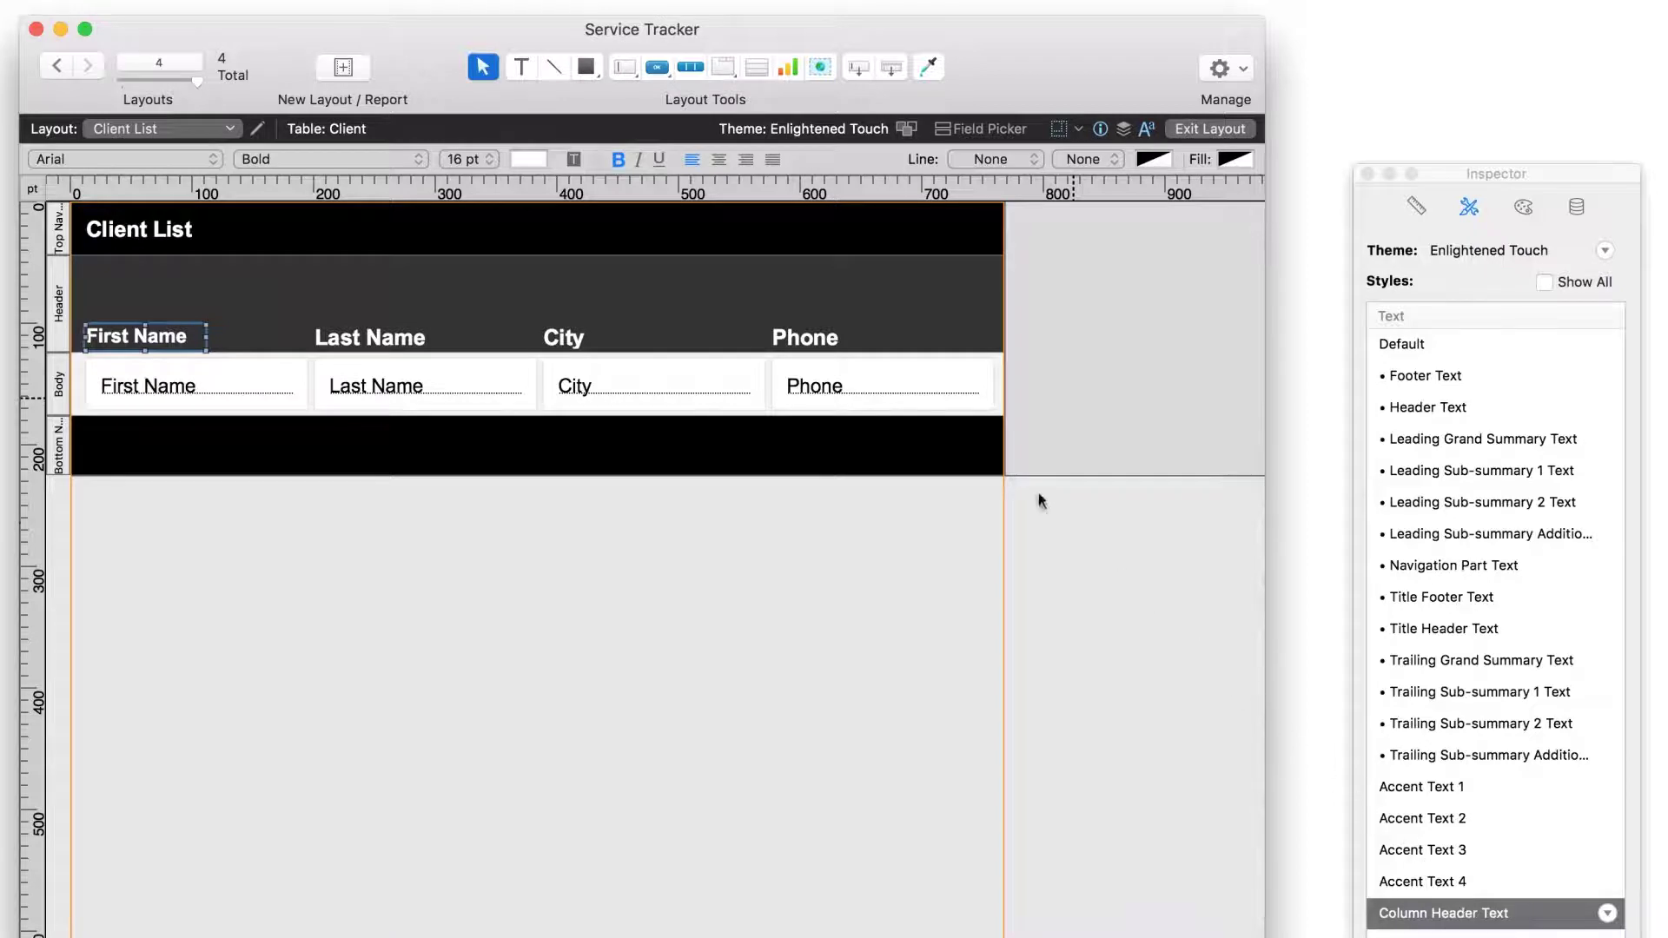
left_click_drag(888, 315, 156, 343)
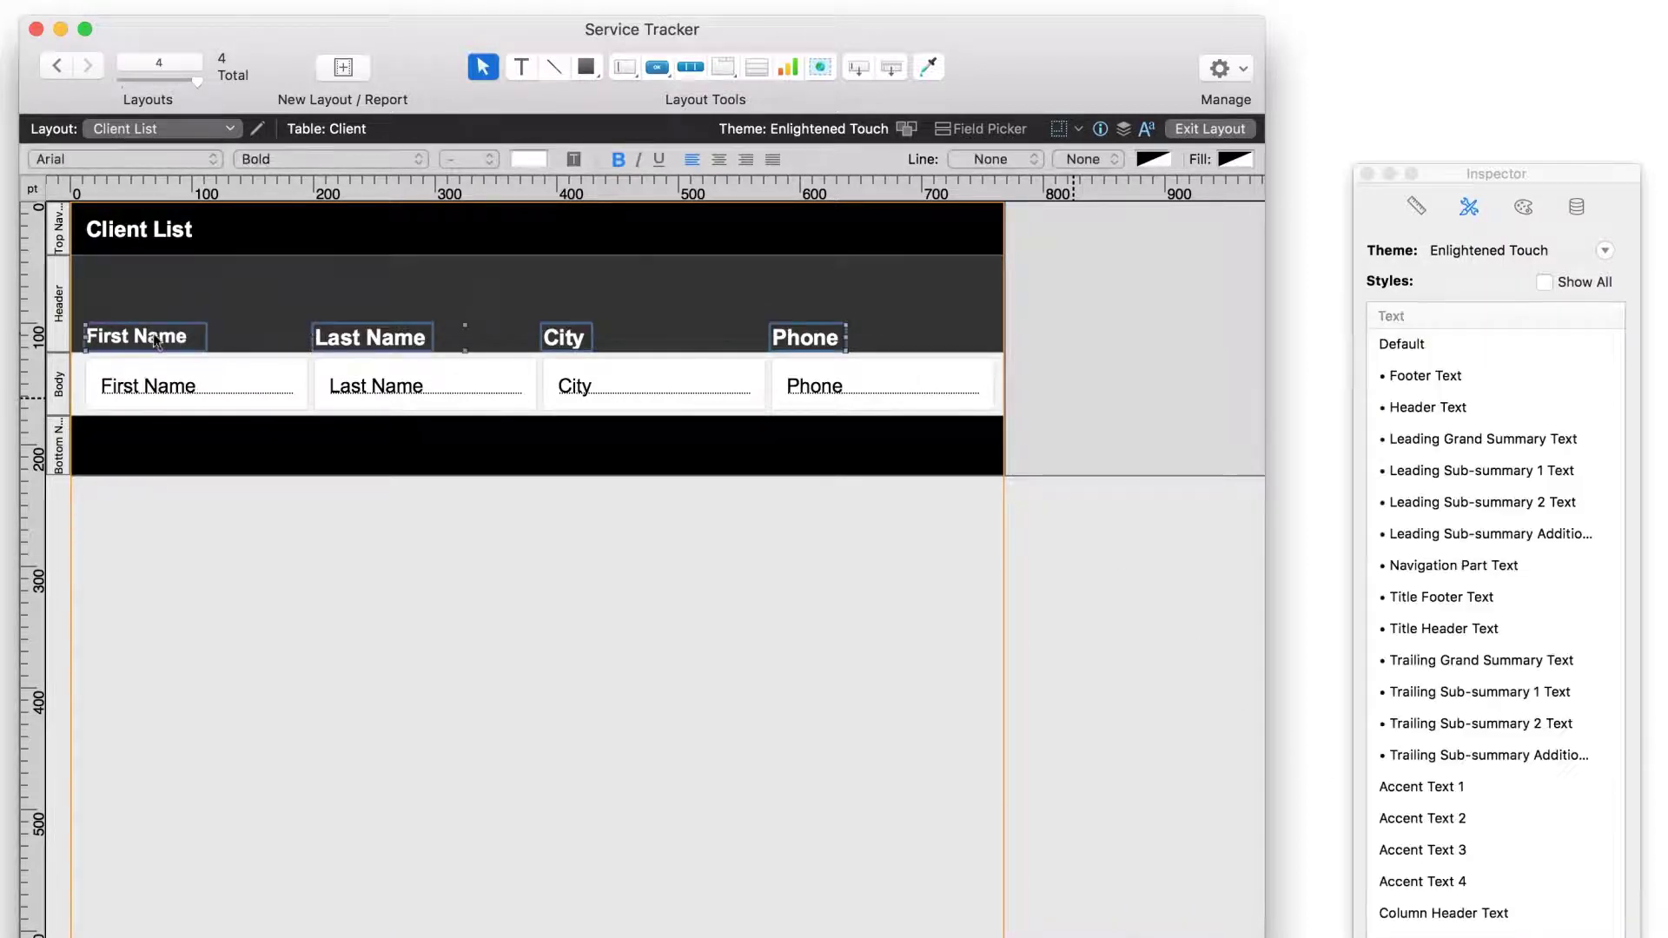
left_click(1479, 916)
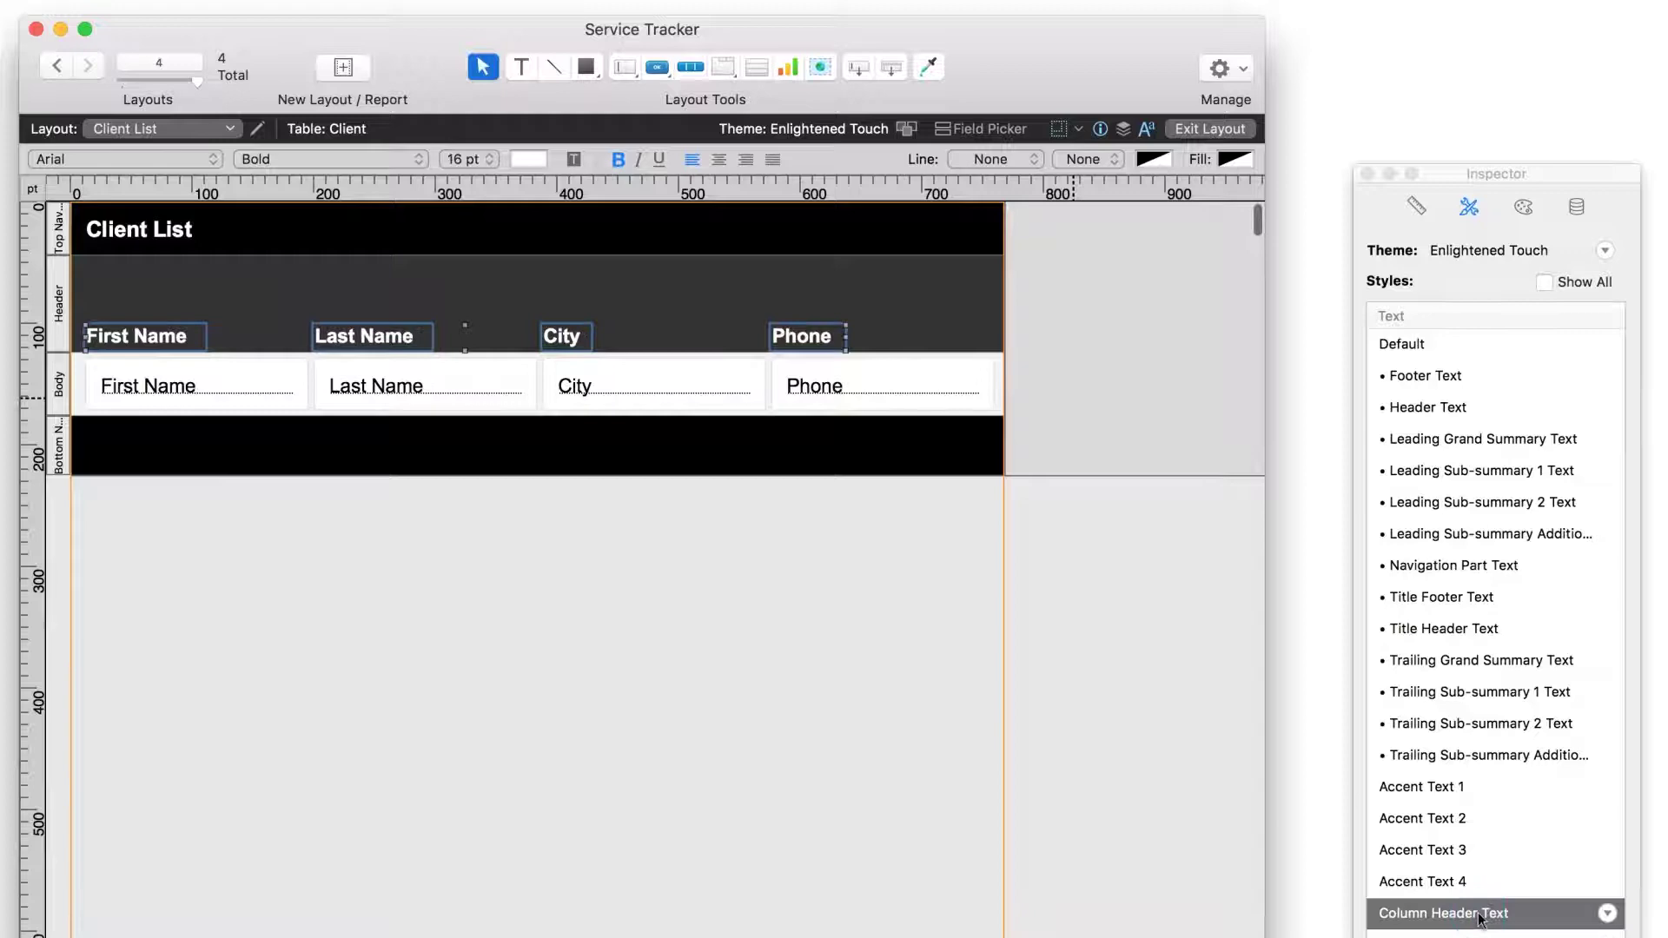
Step: Return to Browse mode with all 25 records and check the layout order in the Layout pop-up
left_click(1200, 130)
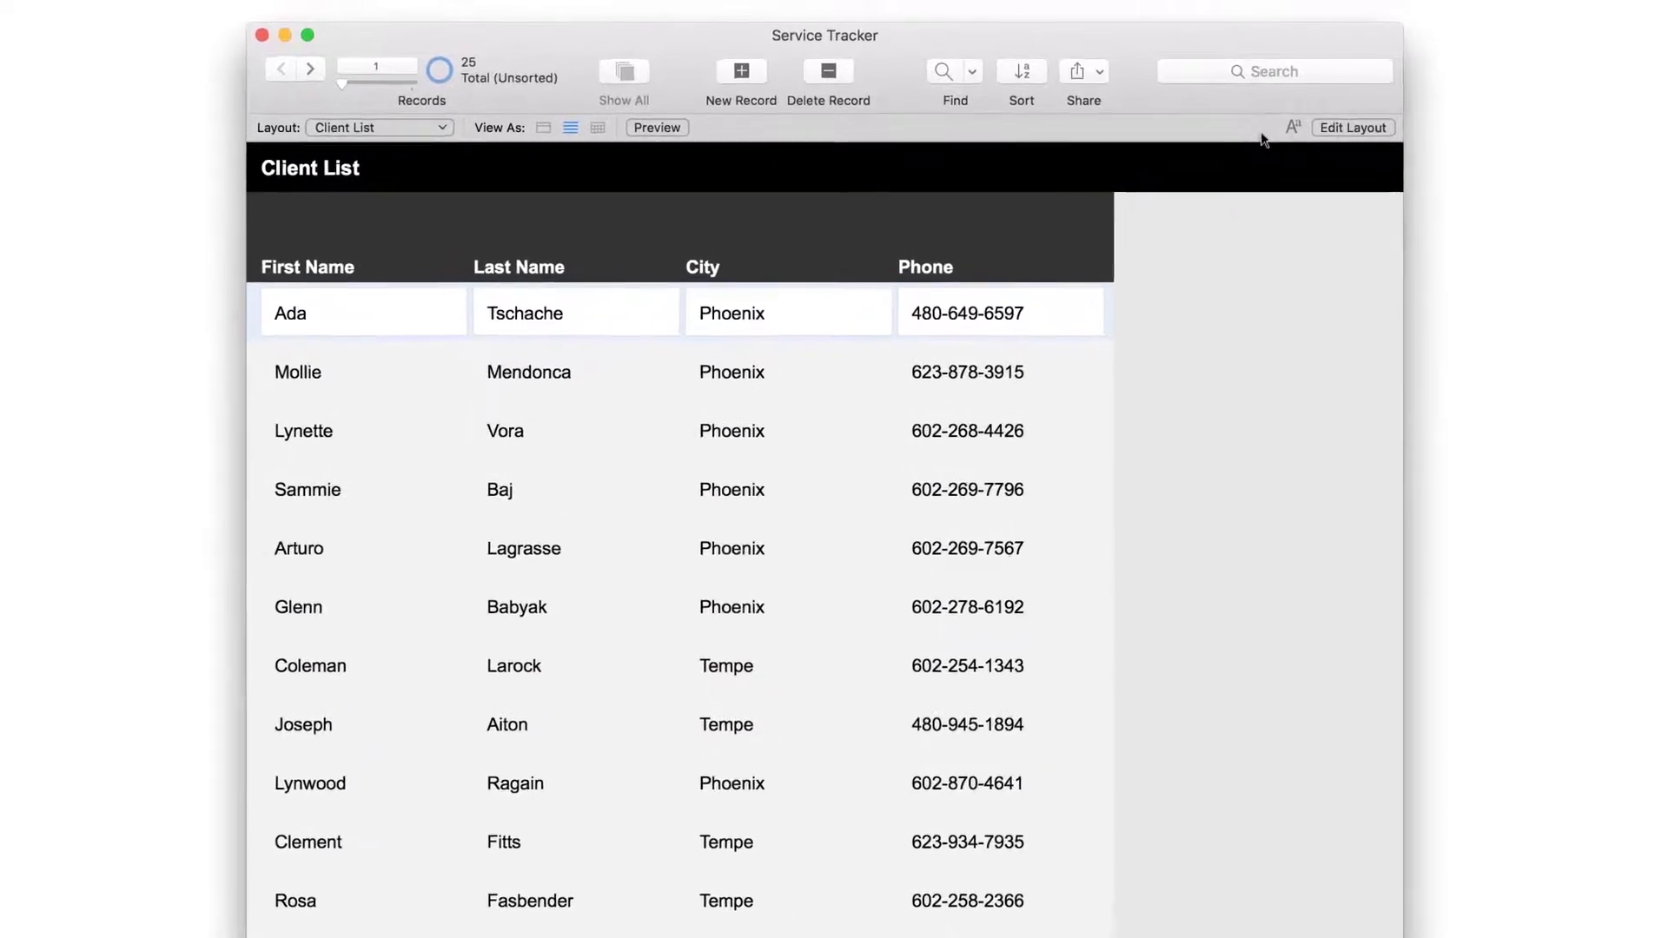
left_click(404, 147)
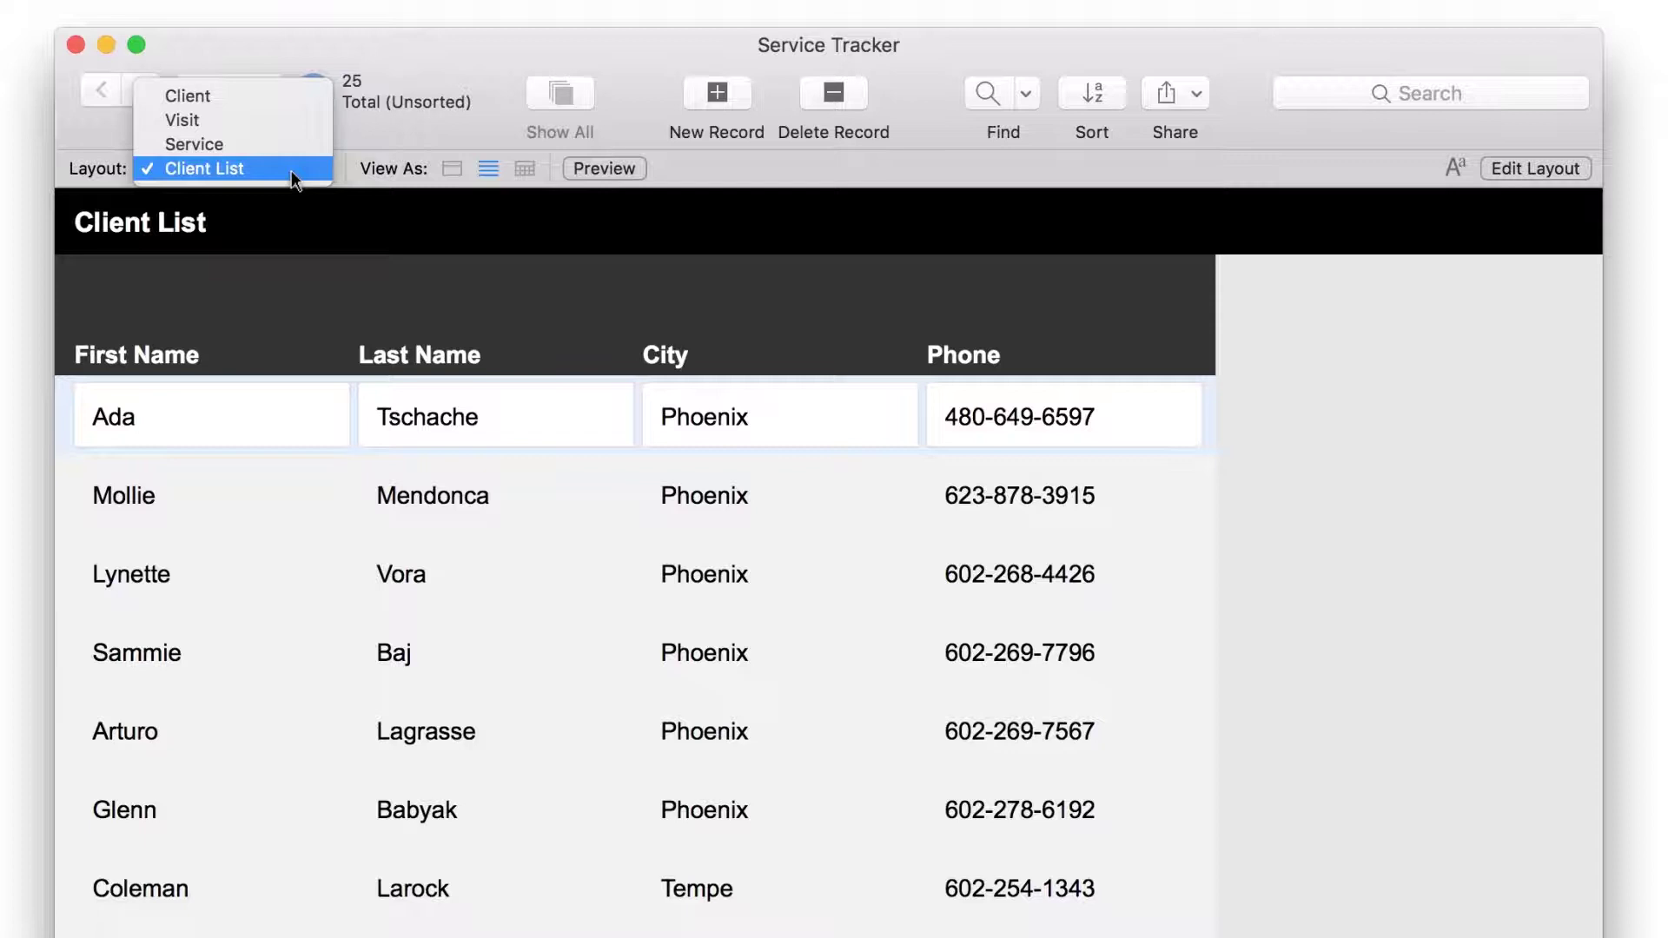
left_click(299, 166)
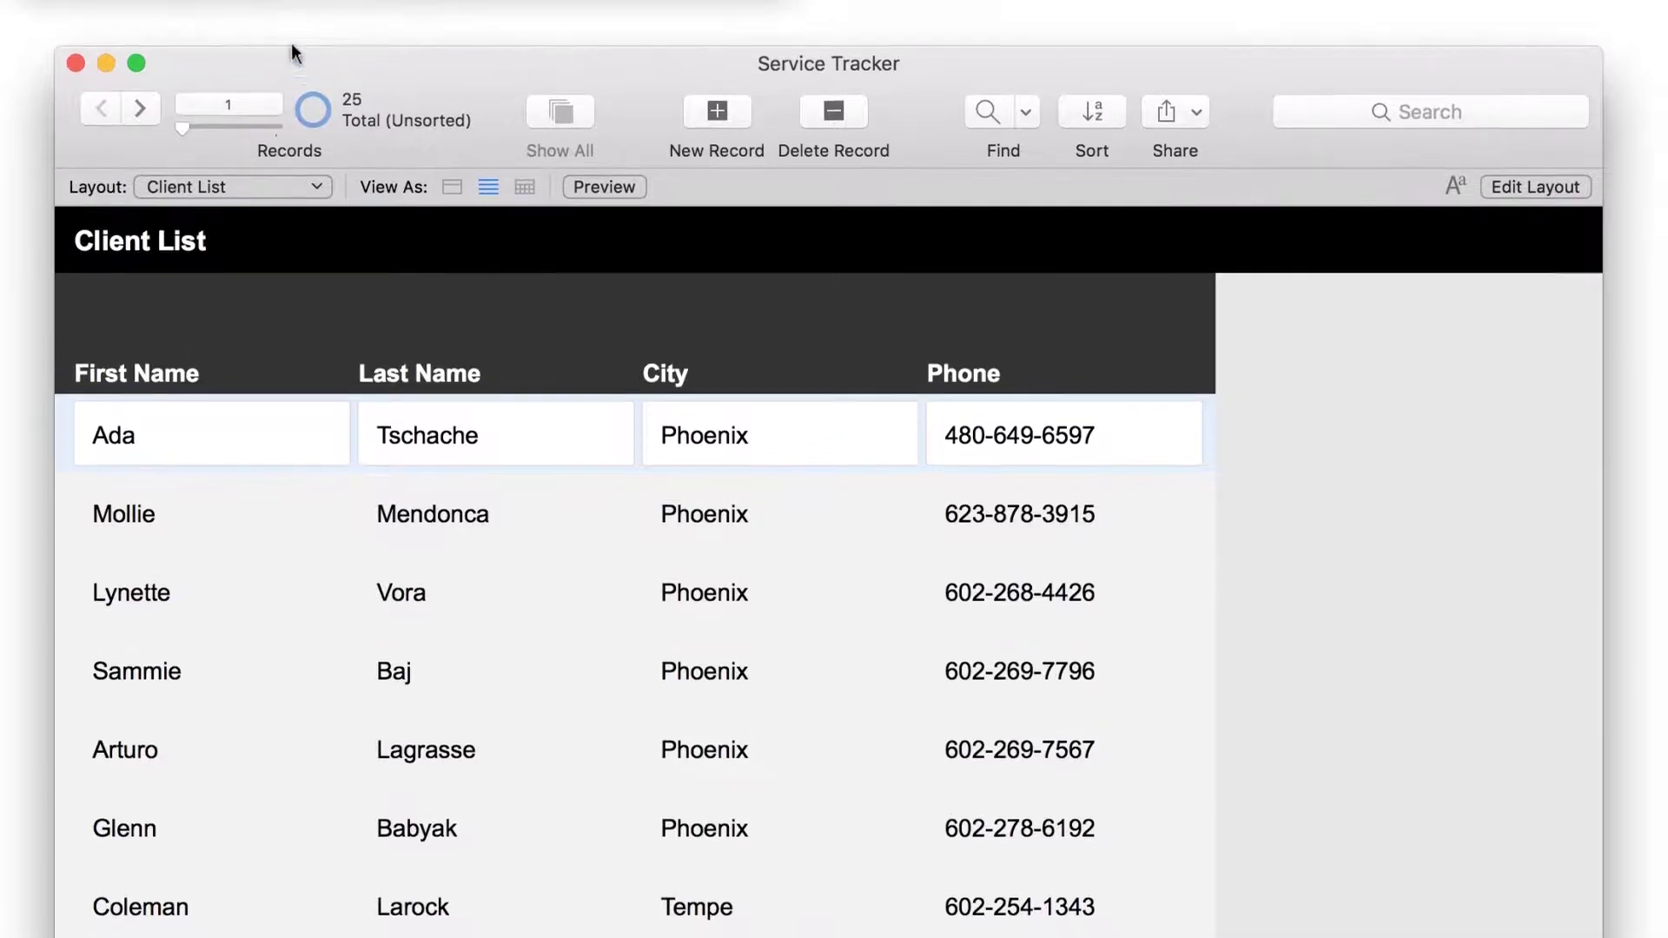
Step: In Manage Layouts, drag Client List above Client, Visit and Service to make it first
left_click(233, 39)
mouse_move(529, 308)
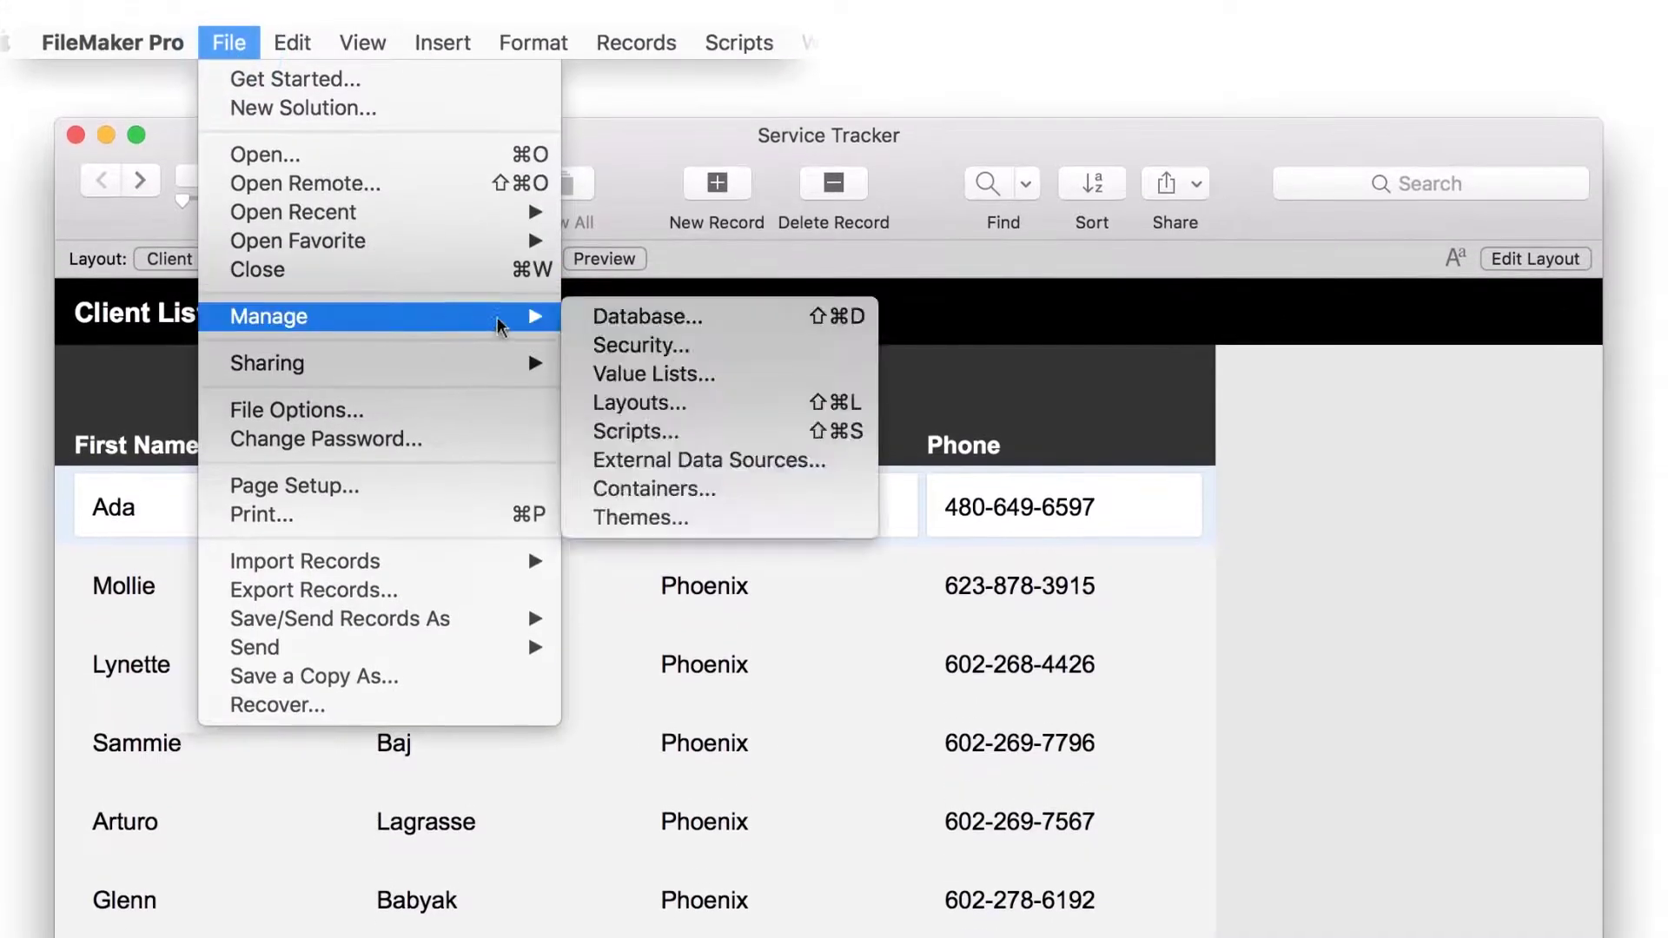
left_click(663, 407)
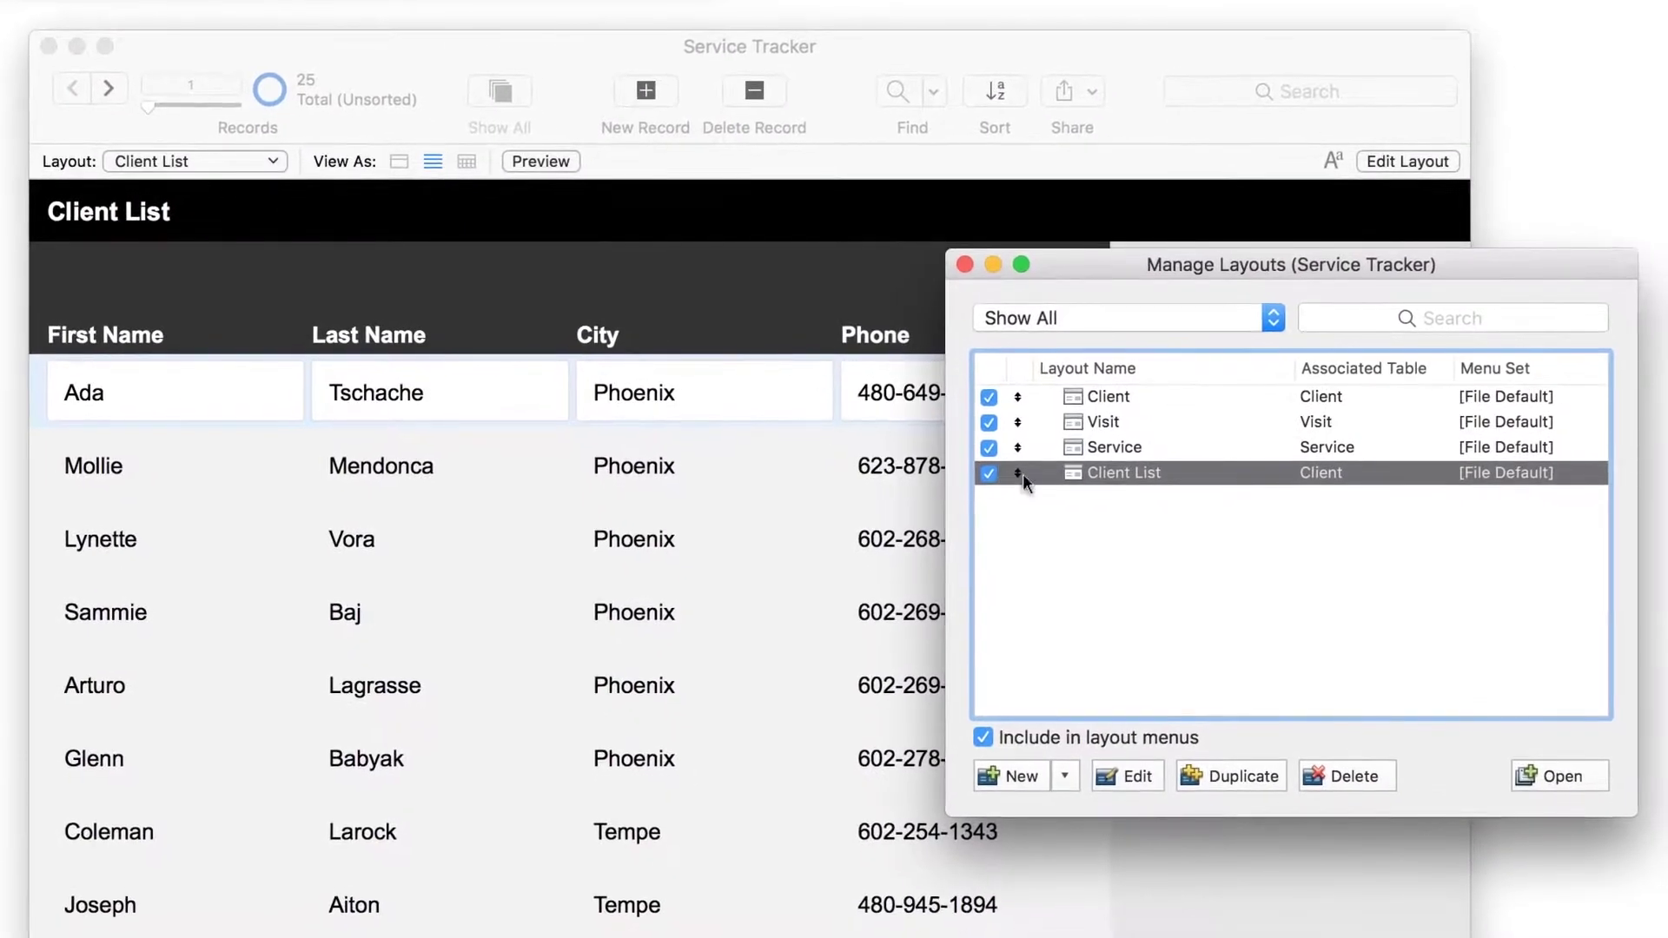
left_click_drag(1023, 473, 1023, 397)
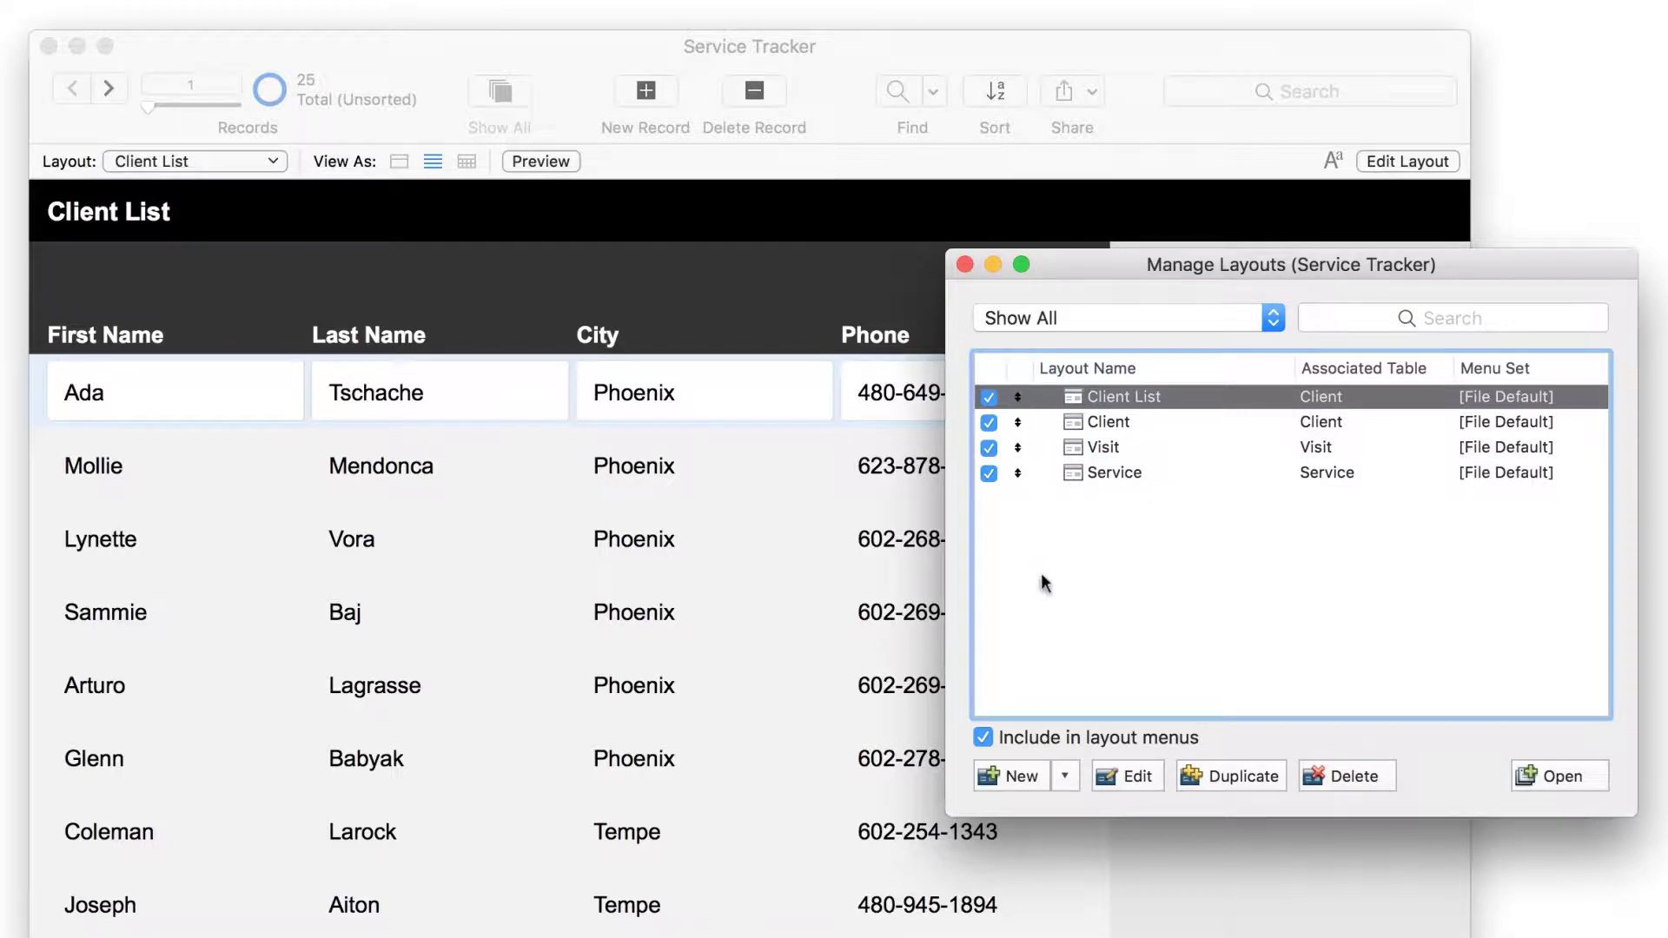
Step: Create a new layout folder named 'Developer' below Client List
left_click(1064, 778)
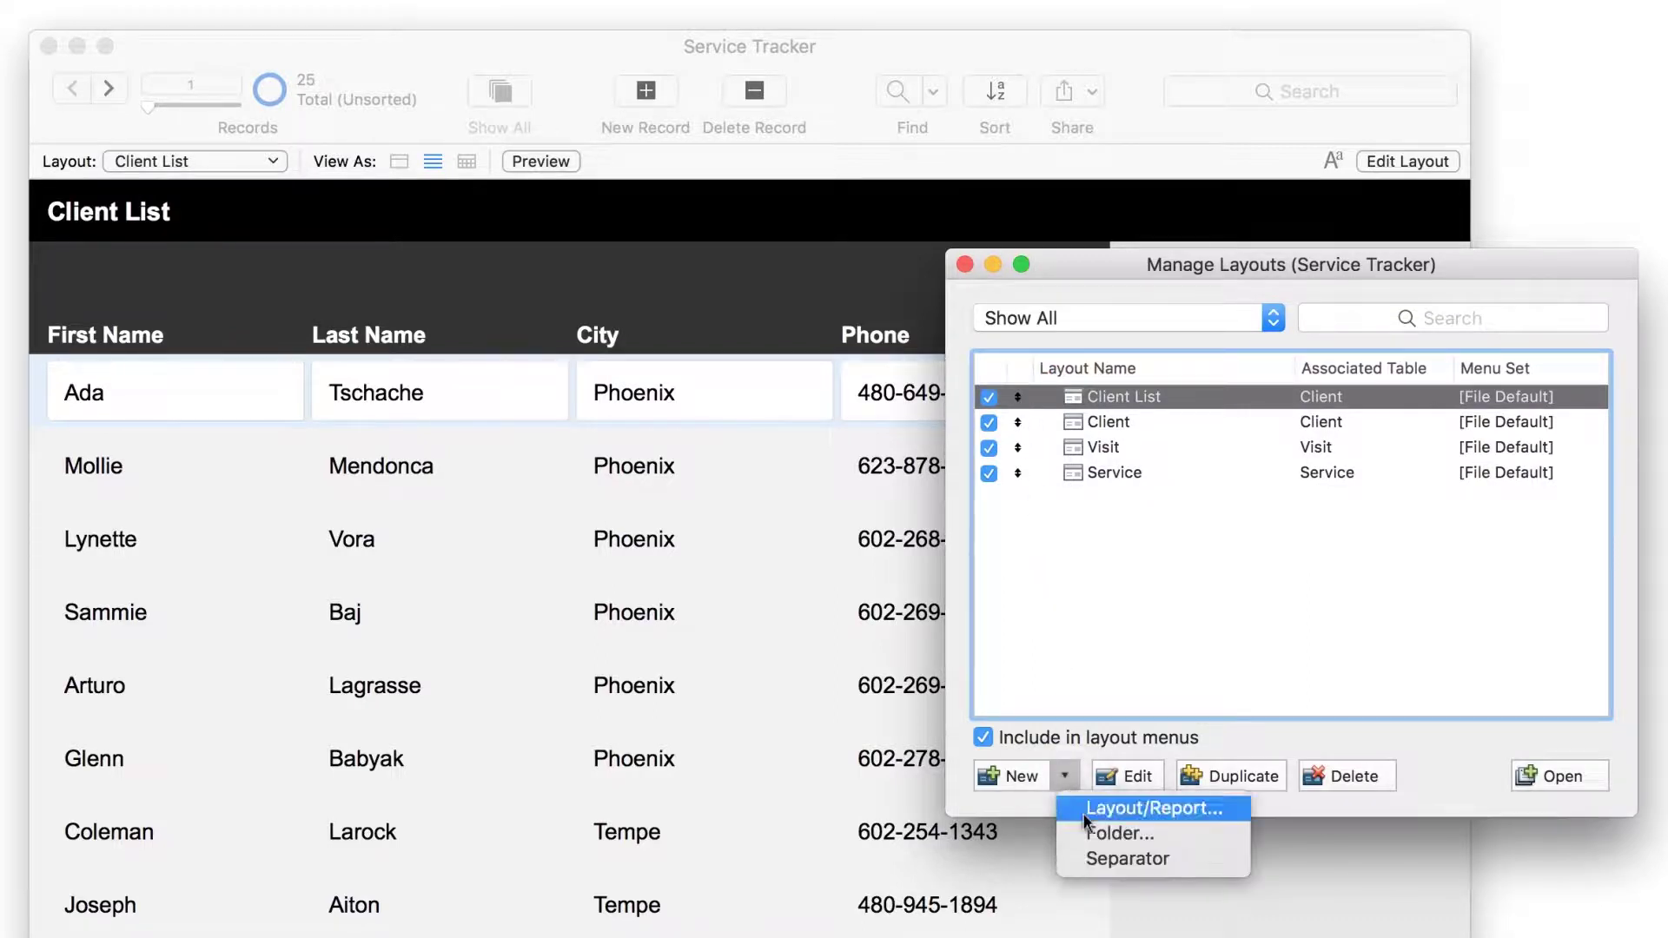
left_click(1096, 832)
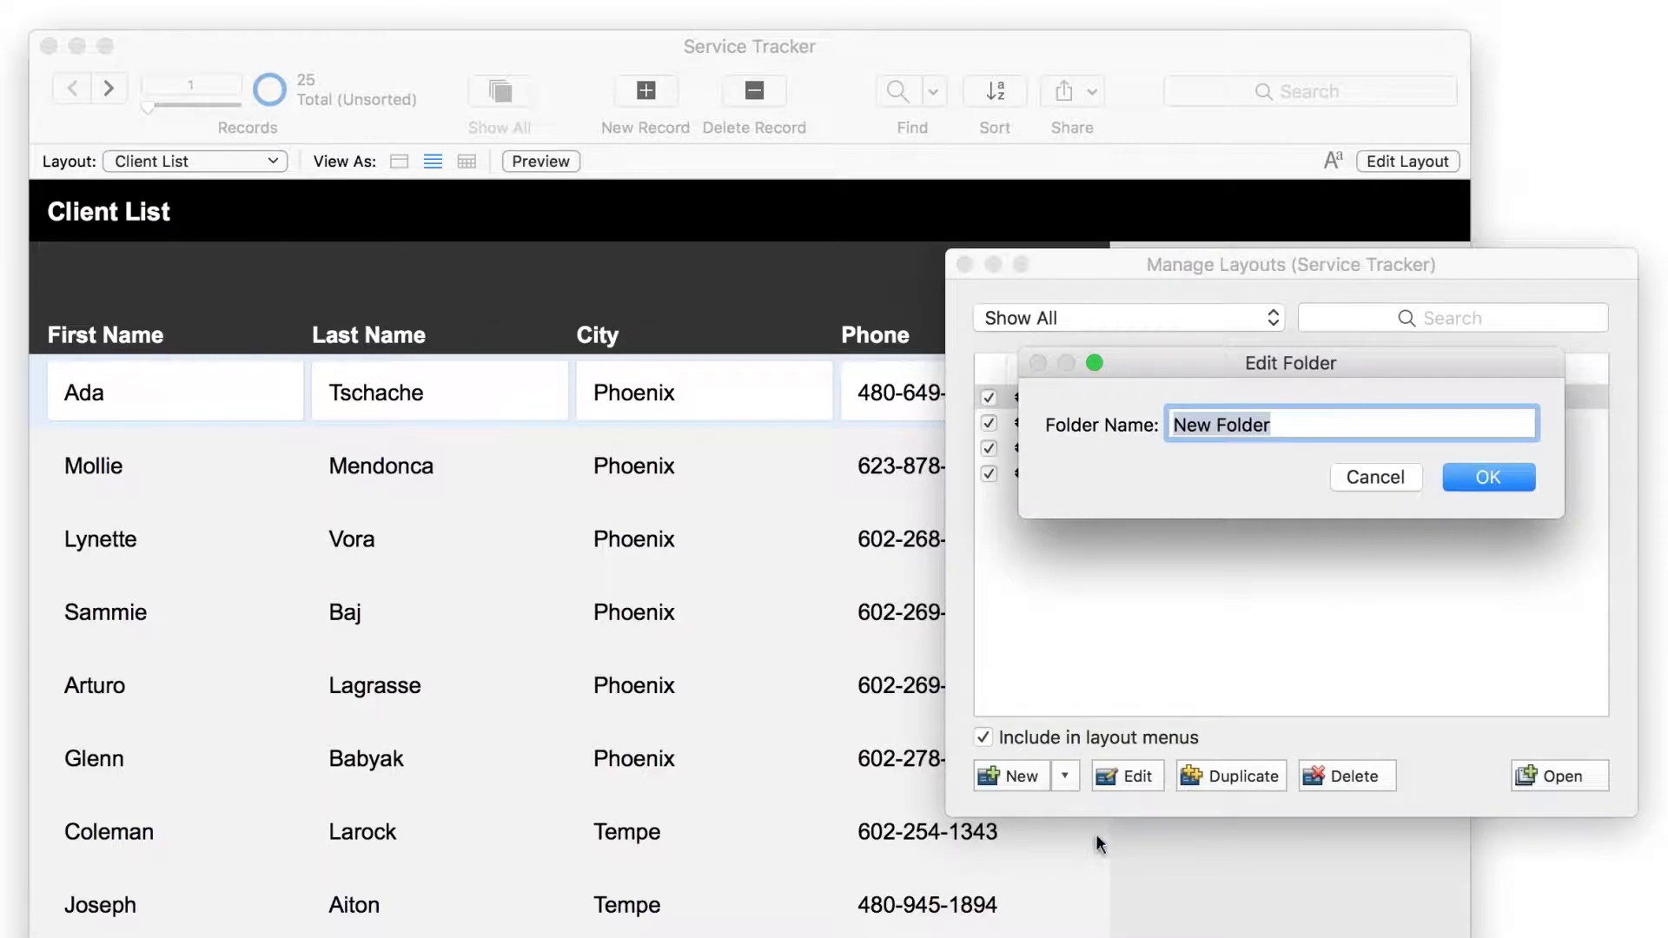
type("Developer")
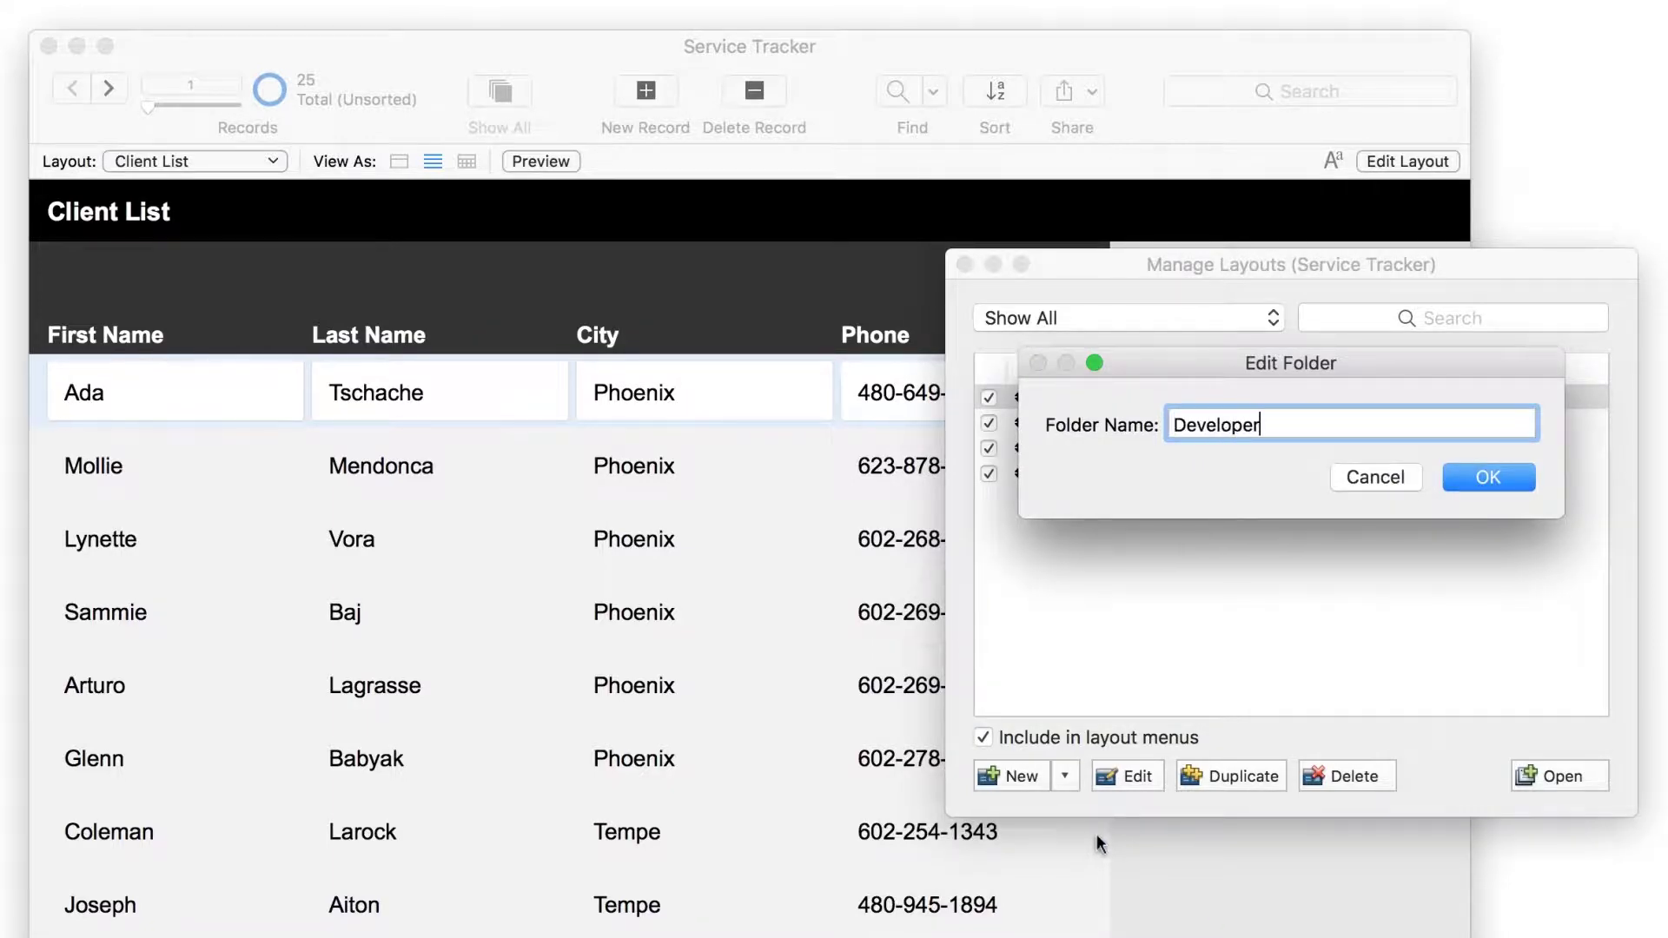
left_click(1488, 481)
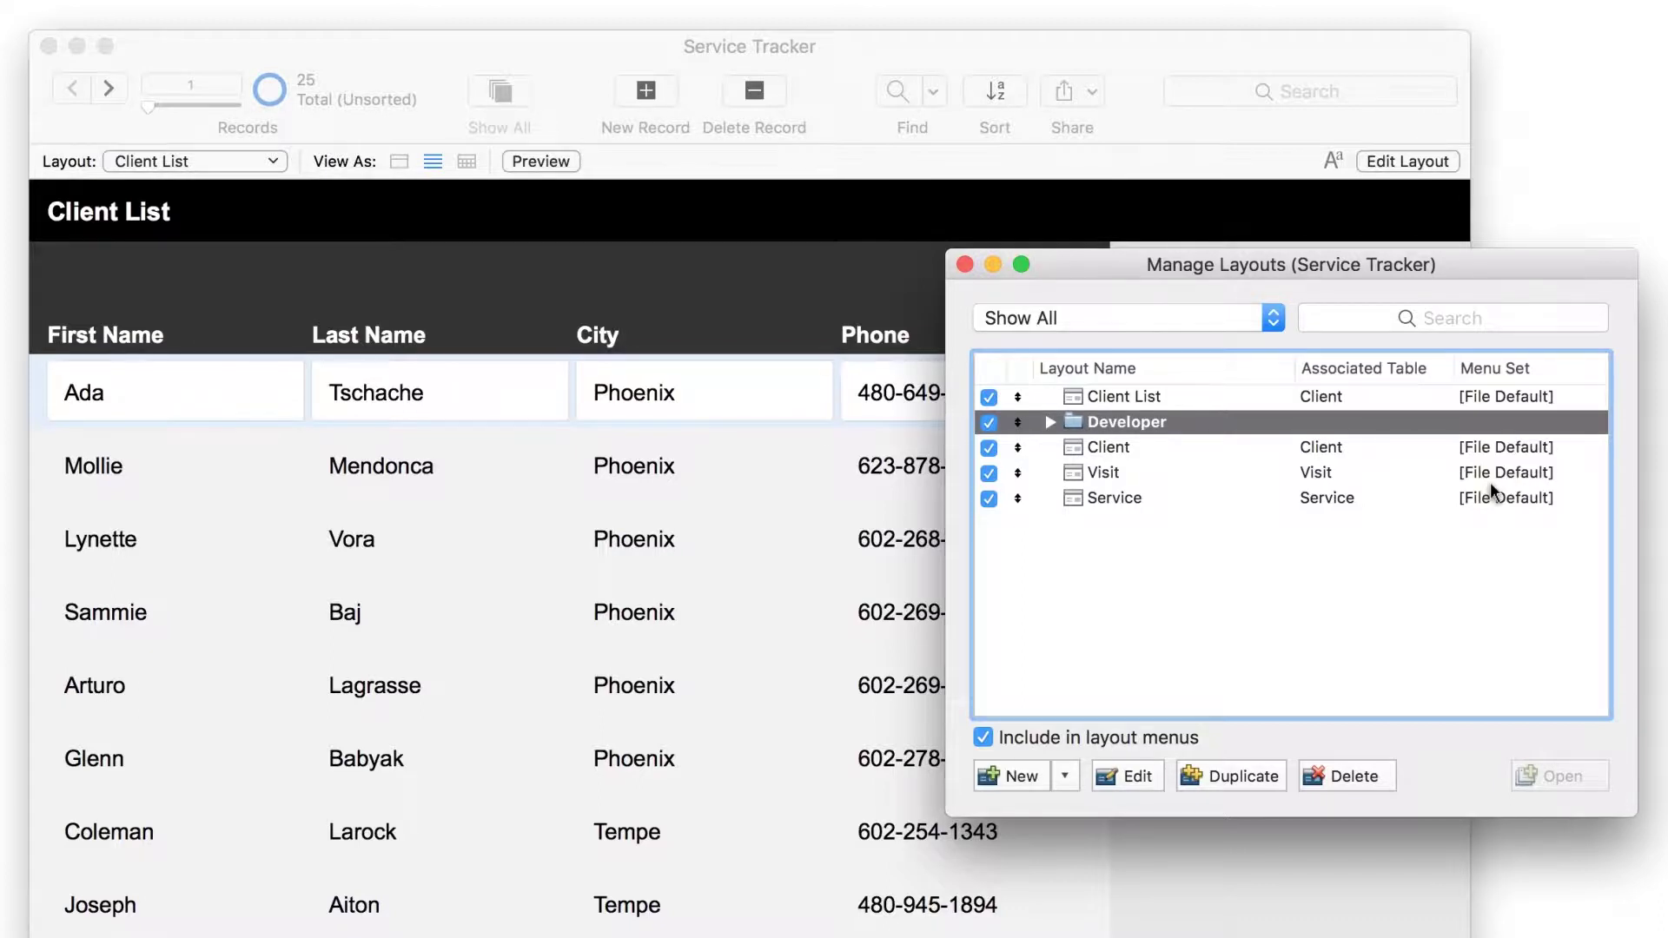
Step: Select the Client, Visit and Service layouts and drag them into the Developer folder
left_click(1071, 450)
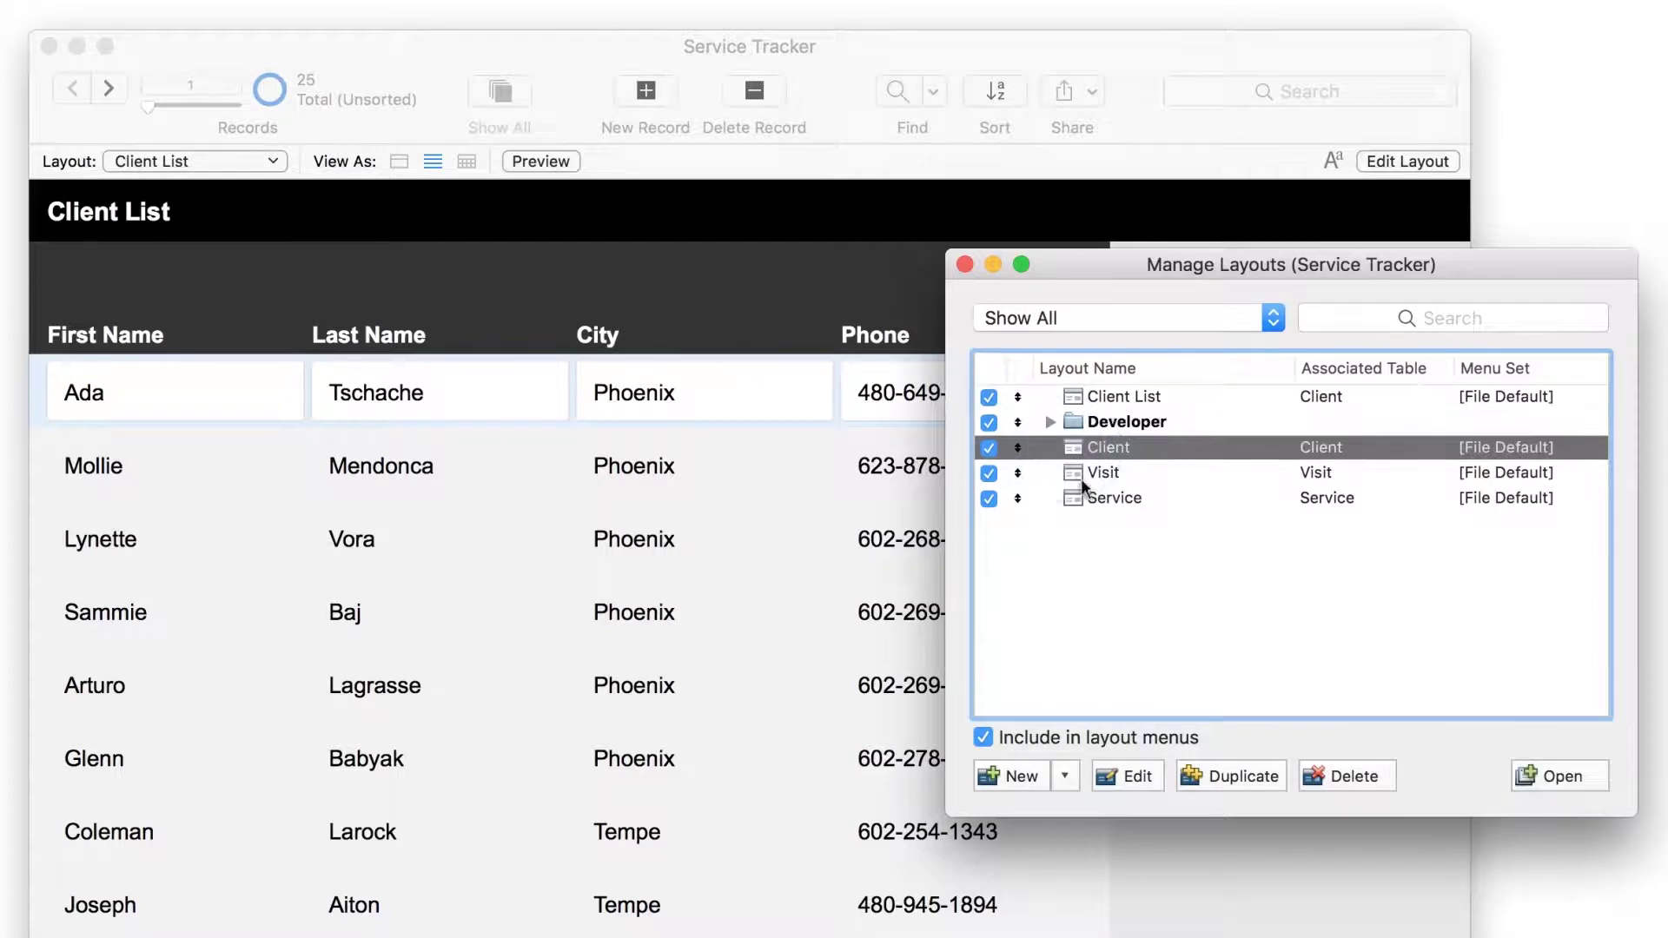
left_click(1089, 501, "shift")
left_click_drag(1088, 501, 1143, 424)
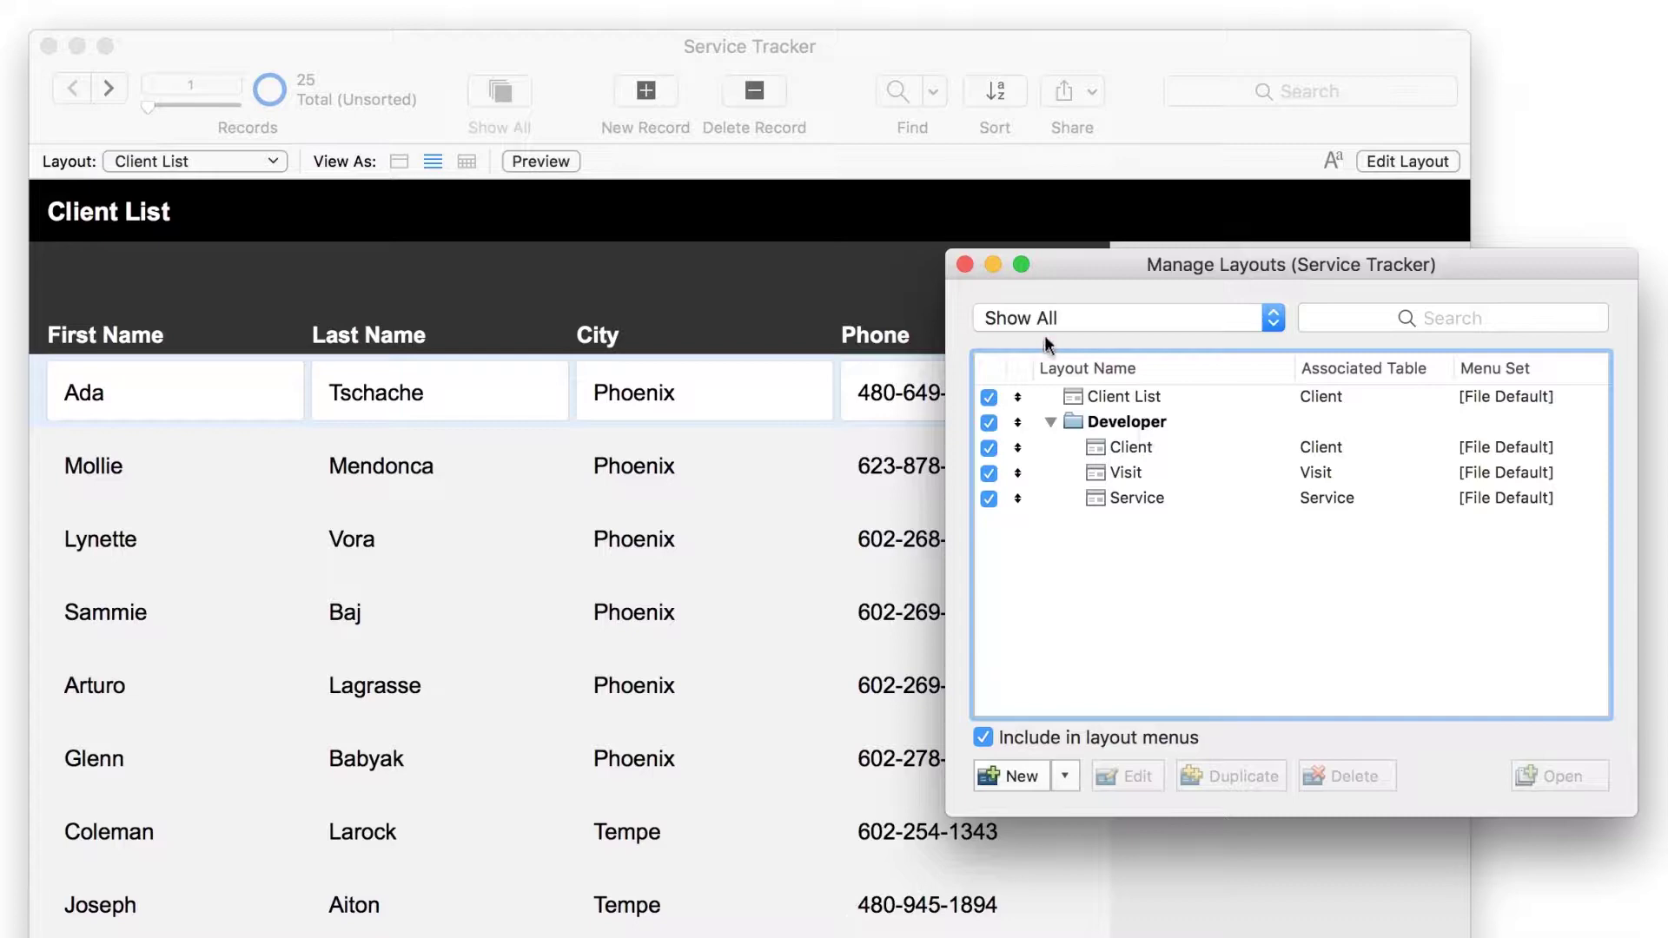
Step: Close Manage Layouts and check that the layout menu lists Client List first, Developer folder beneath
left_click(964, 264)
left_click(272, 161)
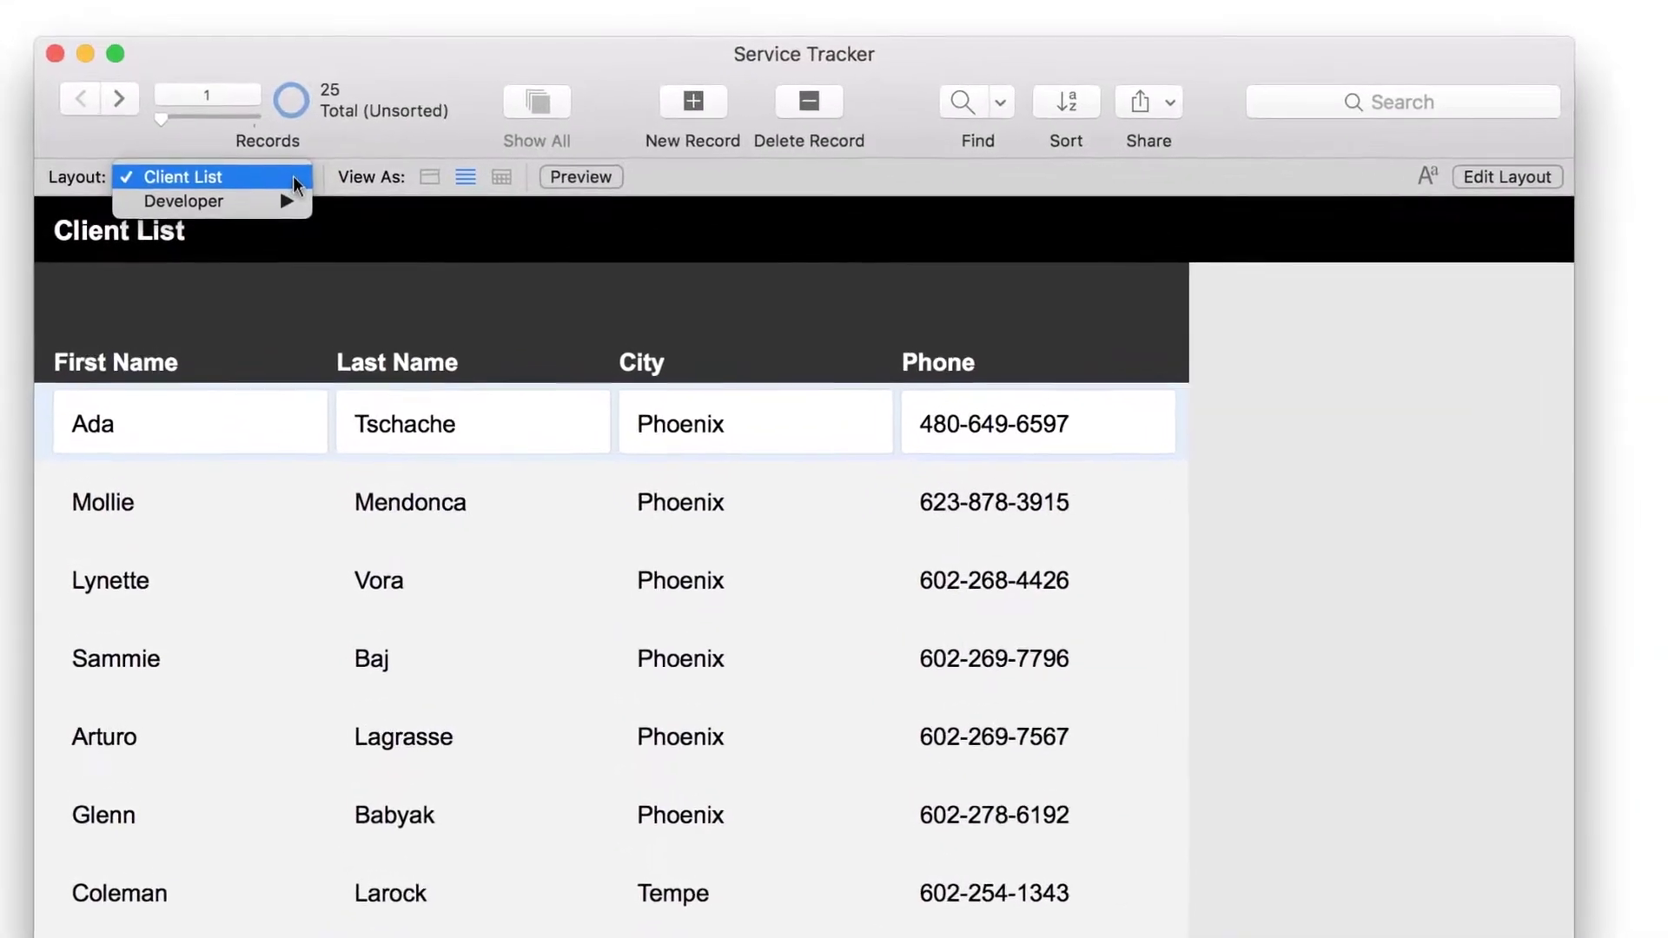
mouse_move(295, 200)
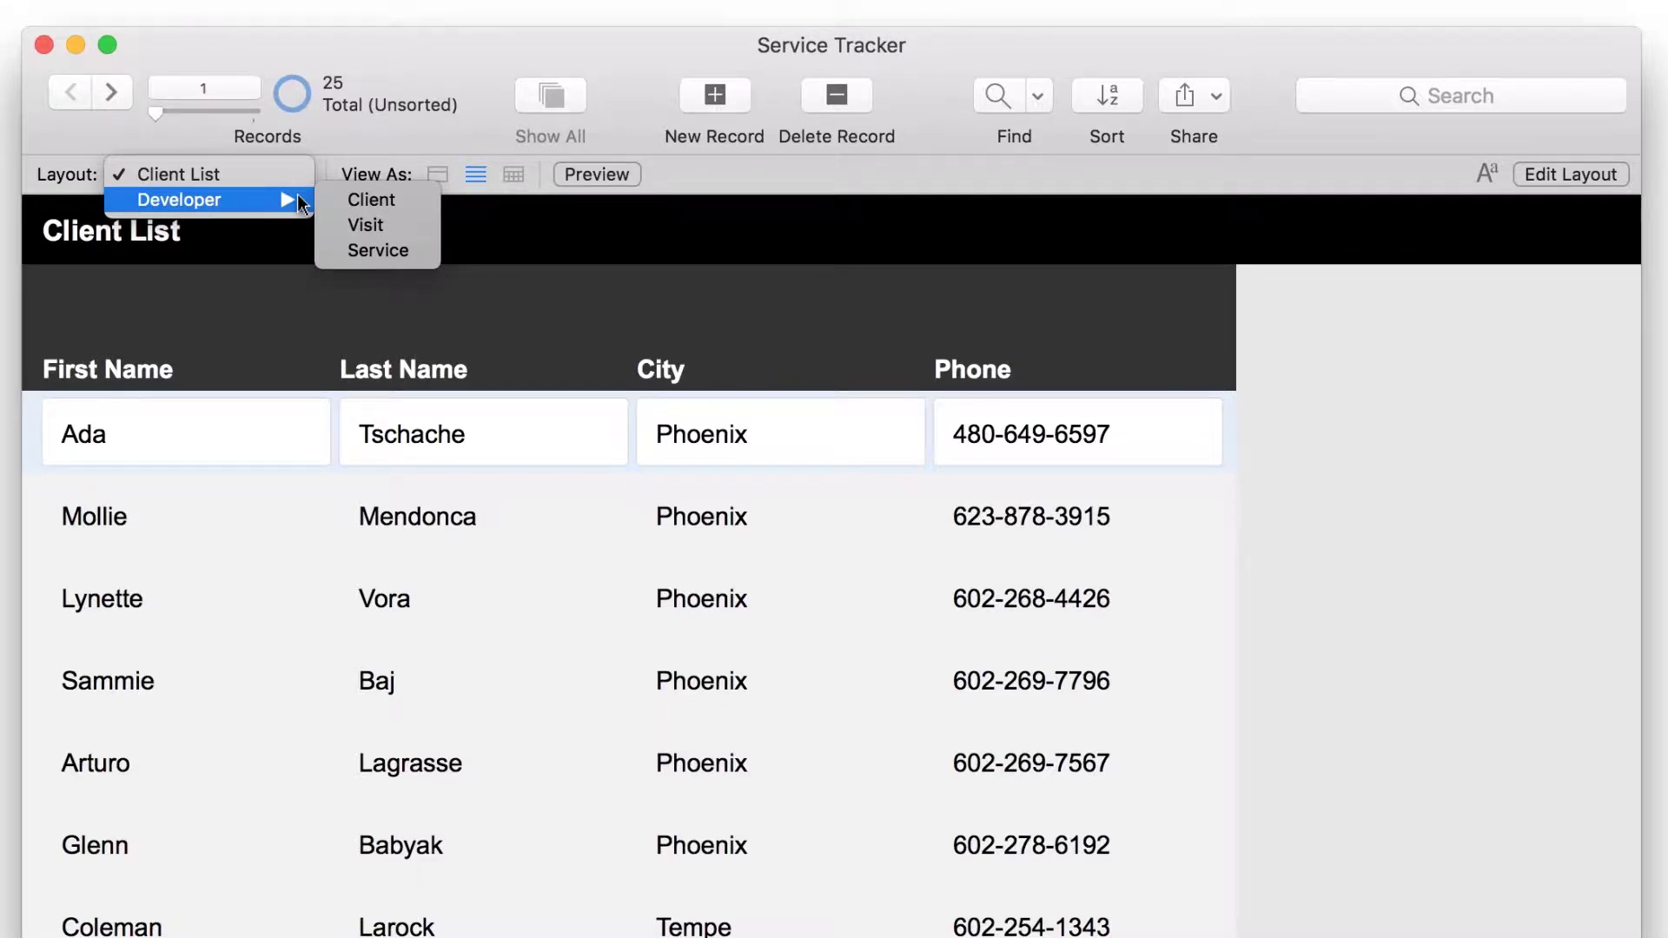
left_click(231, 23)
left_click(204, 52)
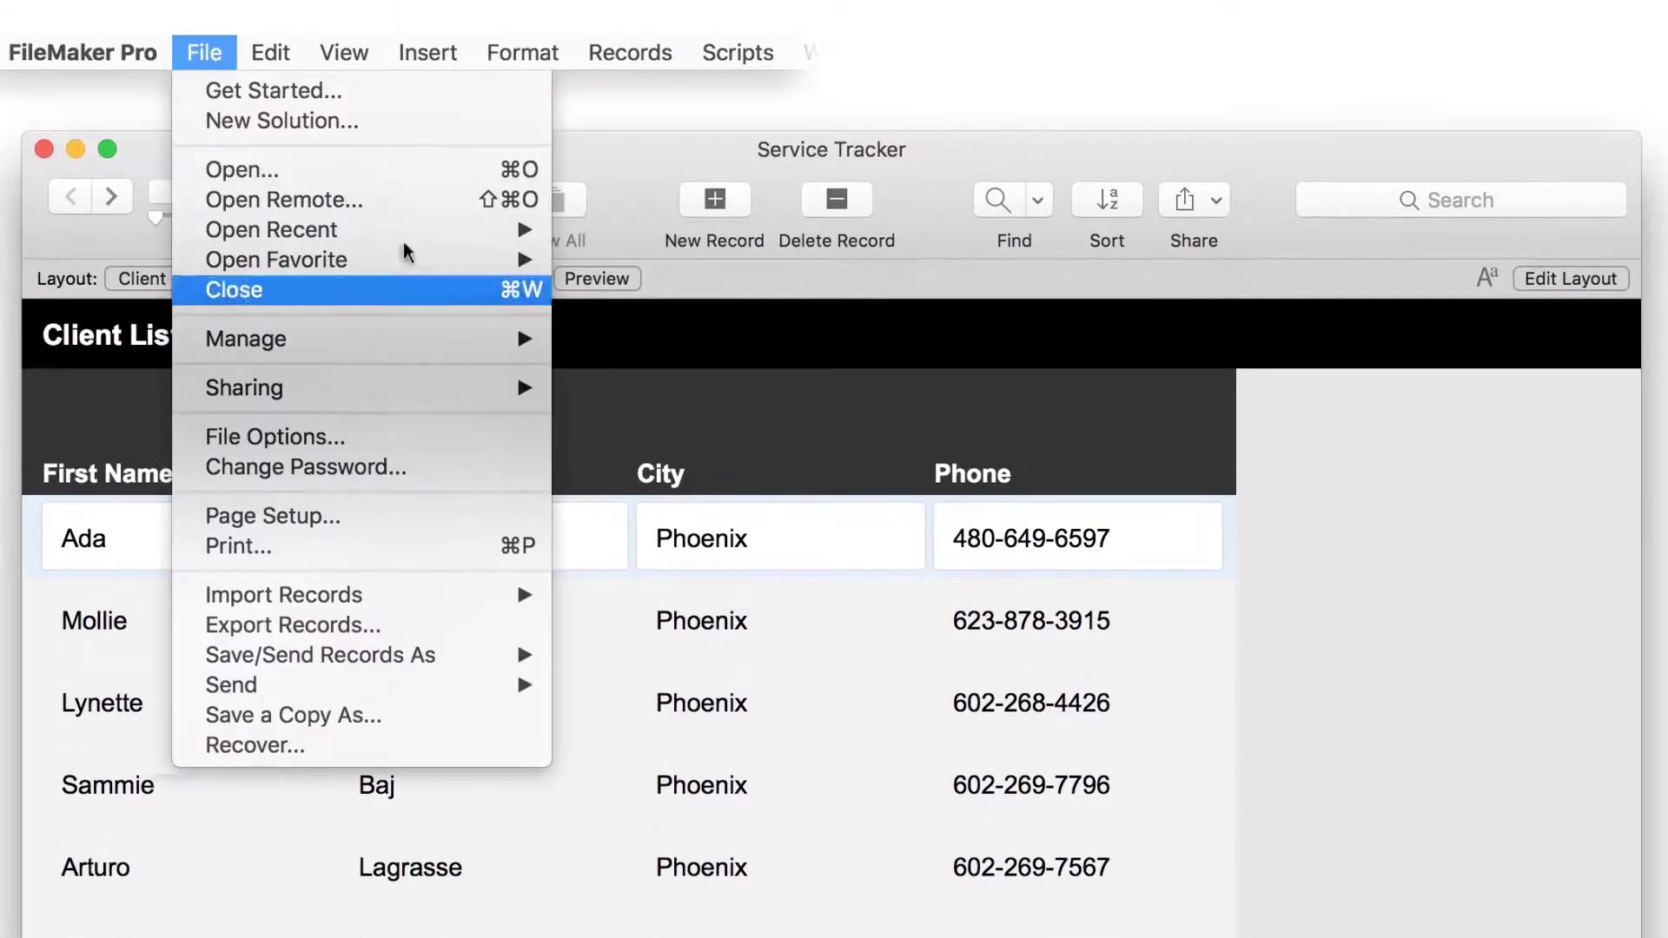
Step: In Manage Layouts, untick Include in layout menus for Developer, Client, Visit and Service
mouse_move(512, 339)
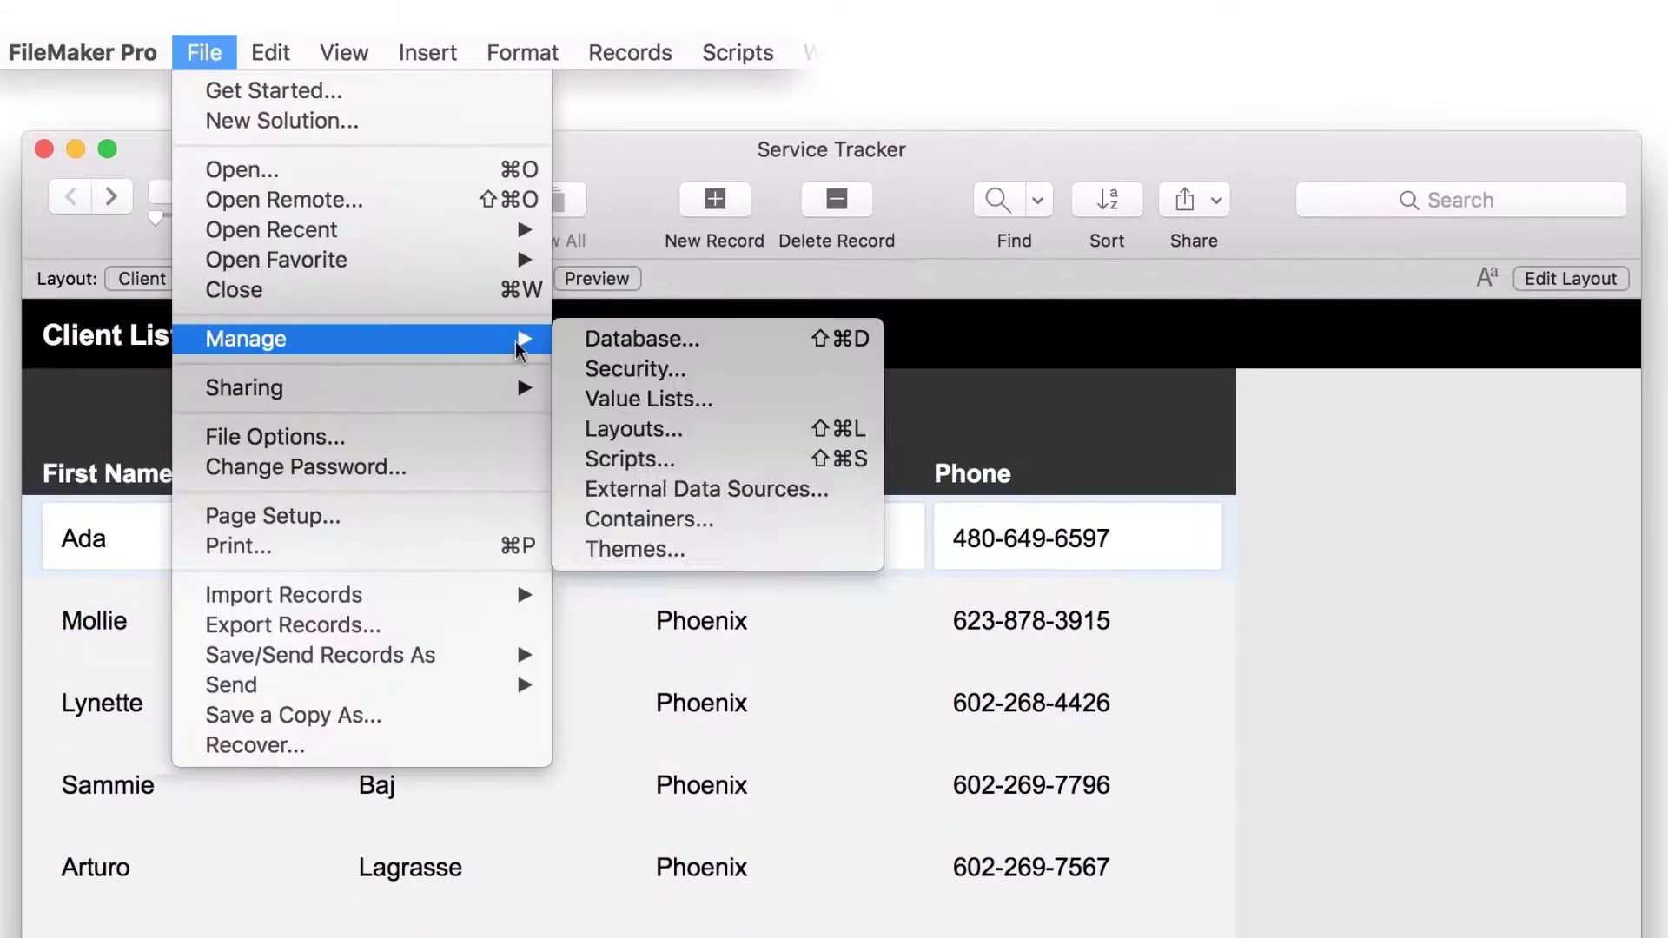
left_click(652, 429)
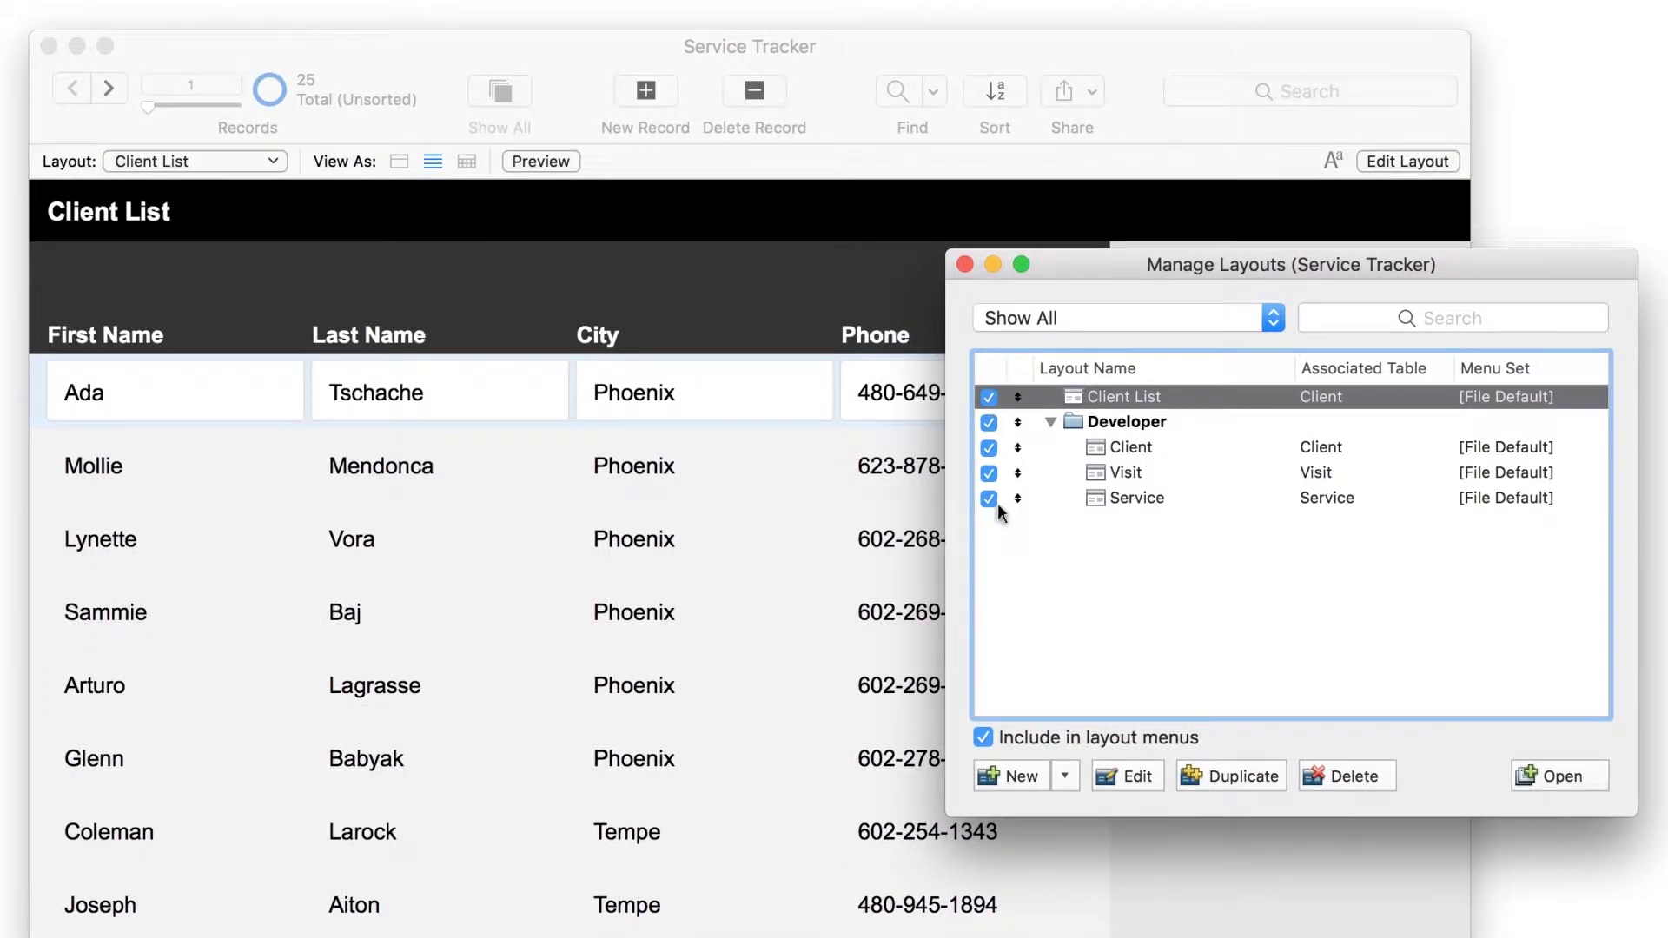
left_click(989, 423)
left_click(988, 447)
left_click(989, 474)
left_click(988, 499)
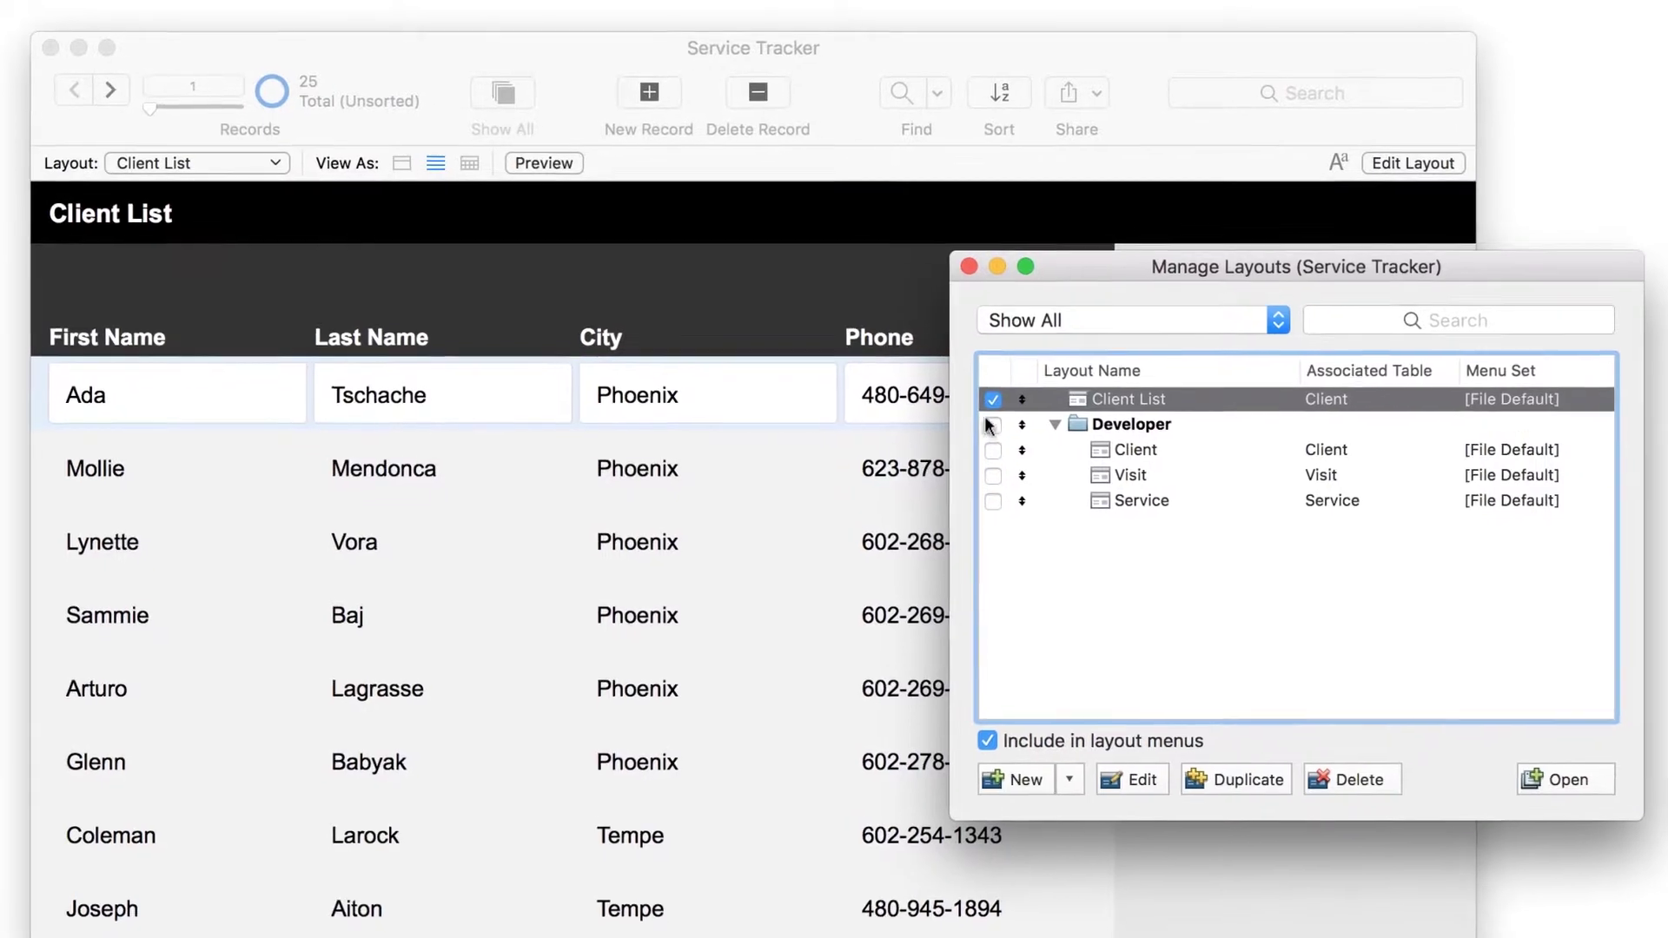
left_click(964, 264)
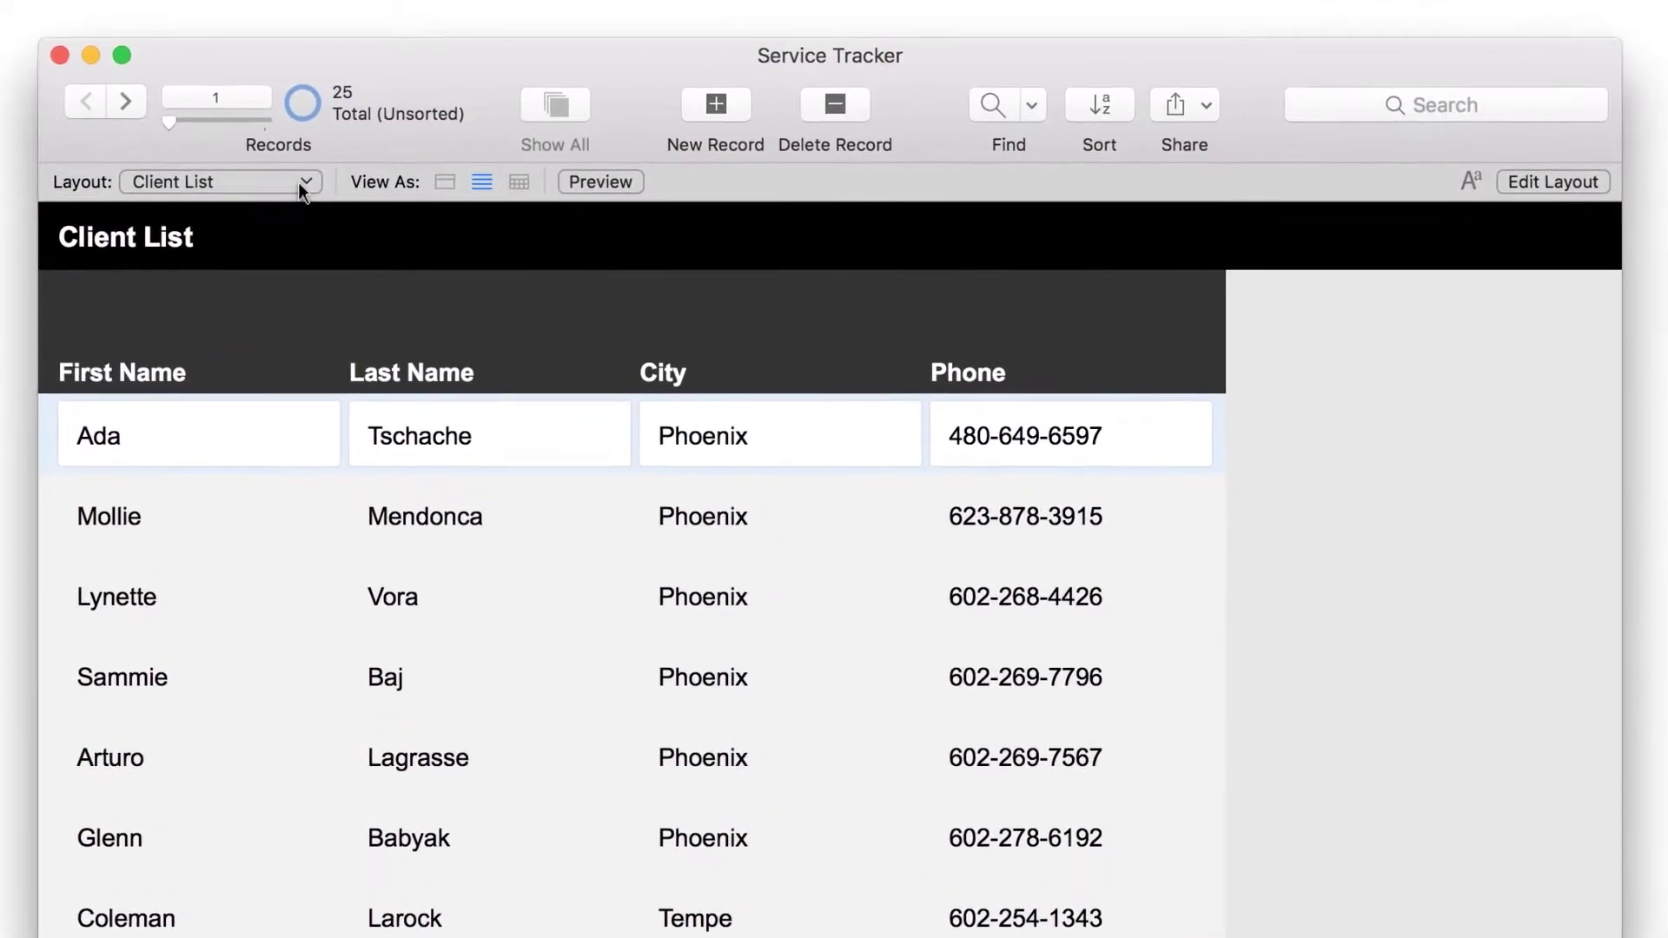
Step: Verify the Browse-mode layout menu now offers only Client List
left_click(299, 184)
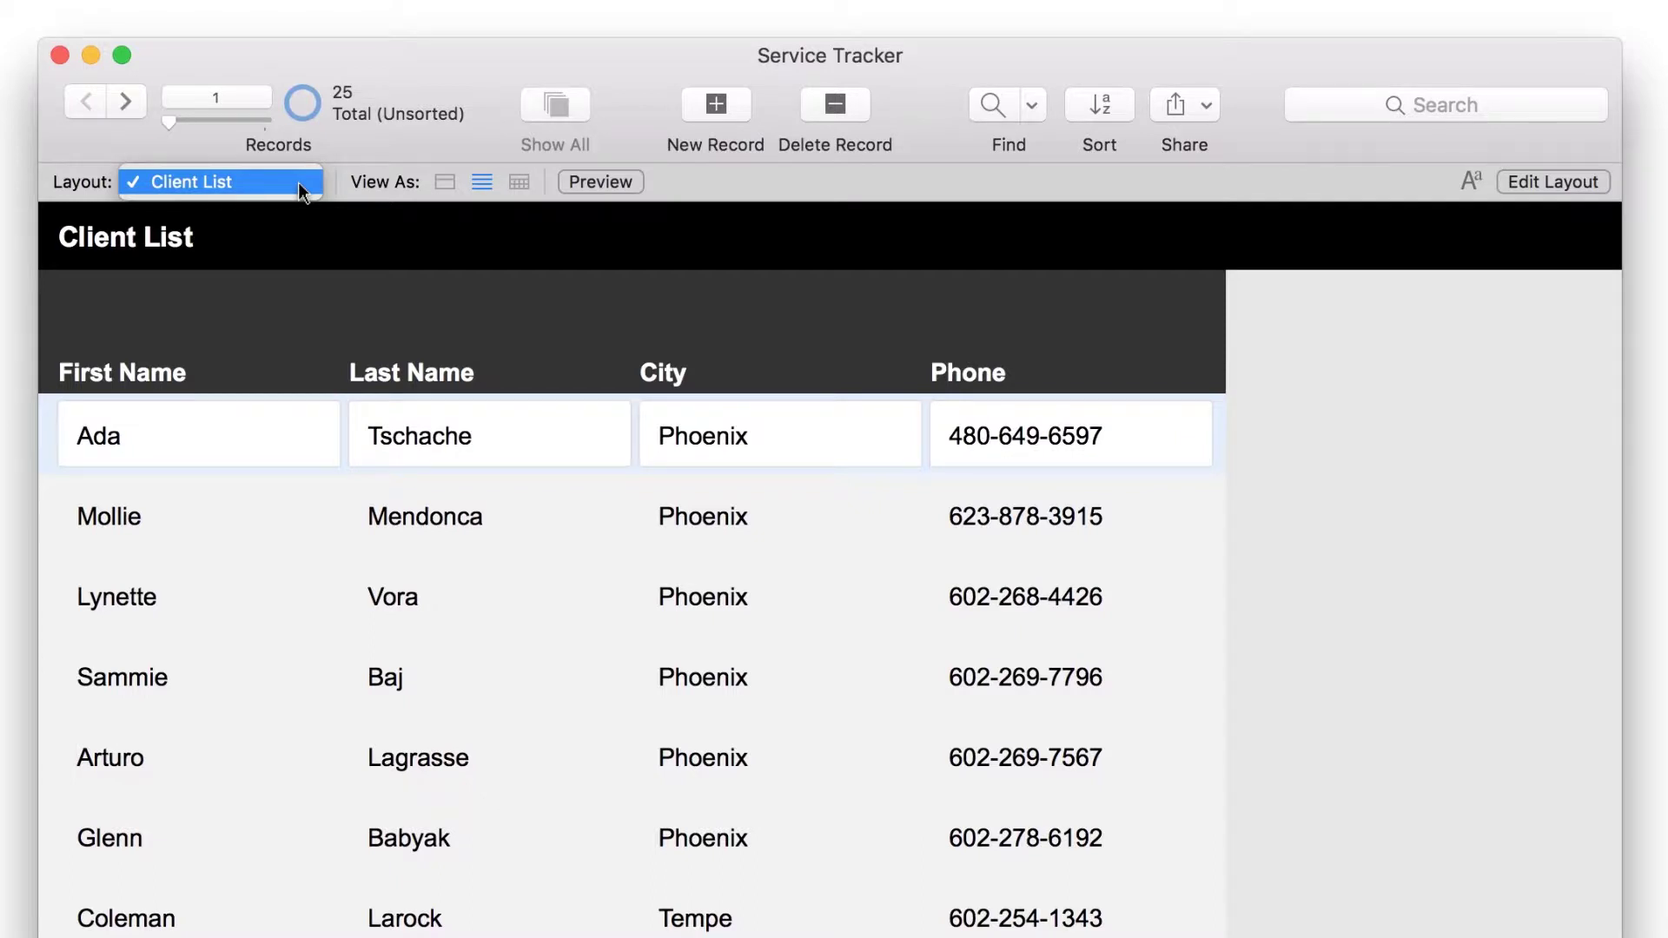
left_click(299, 181)
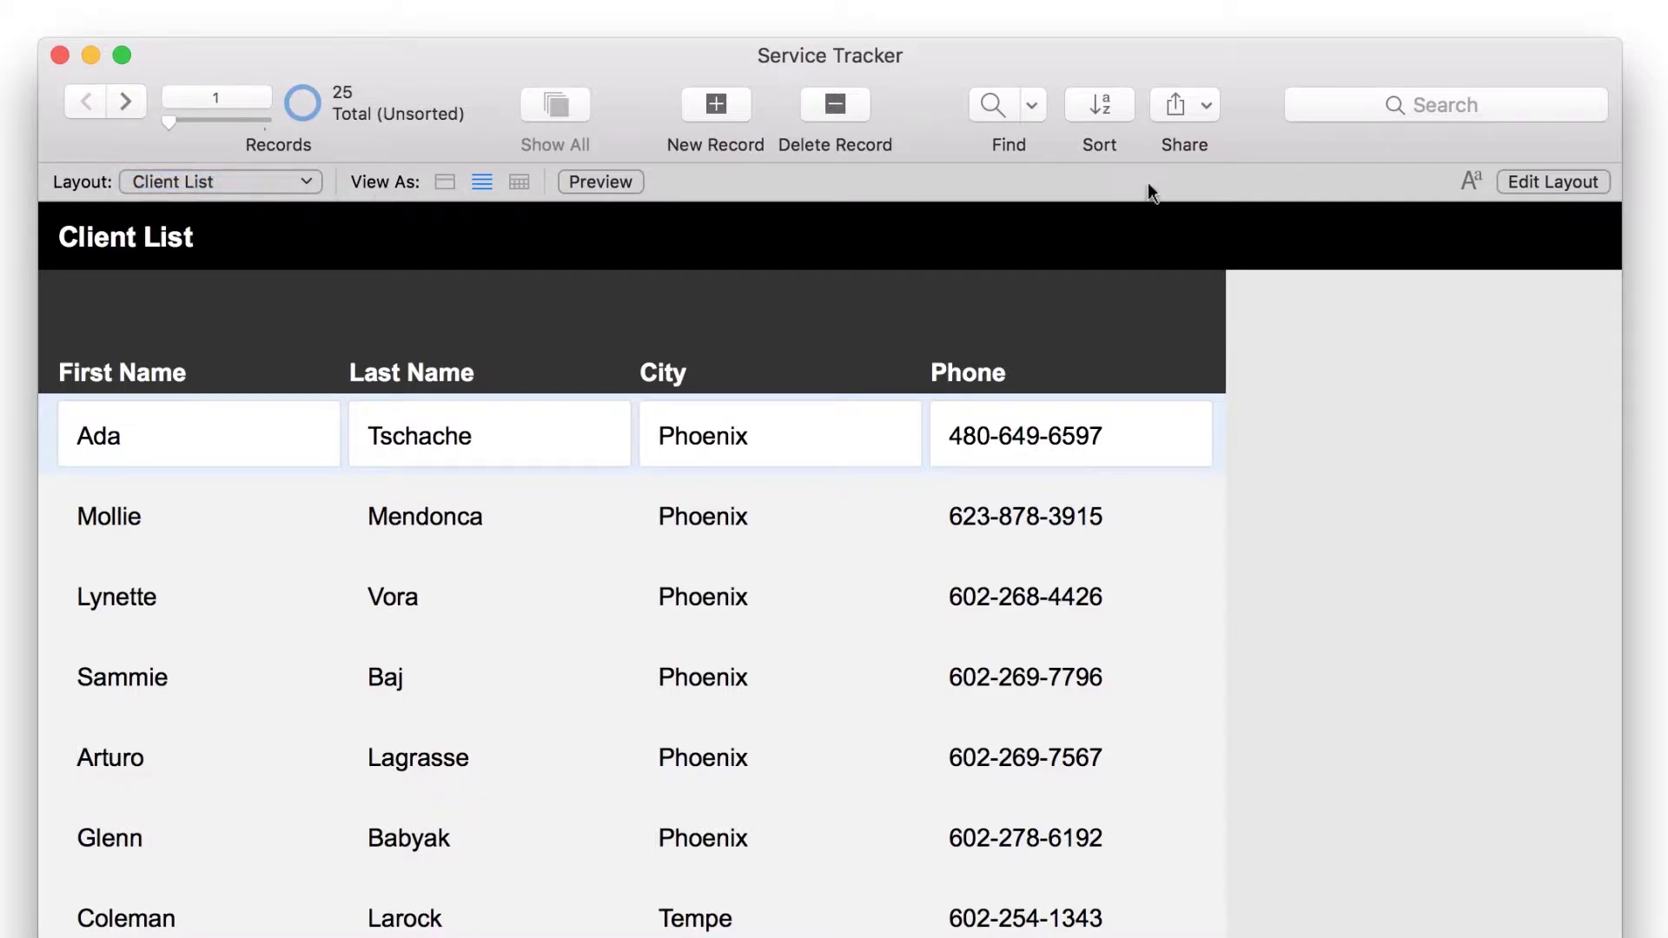
Step: Switch Client List to Layout mode and view its layout menu, which still shows the Developer folder
left_click(1530, 182)
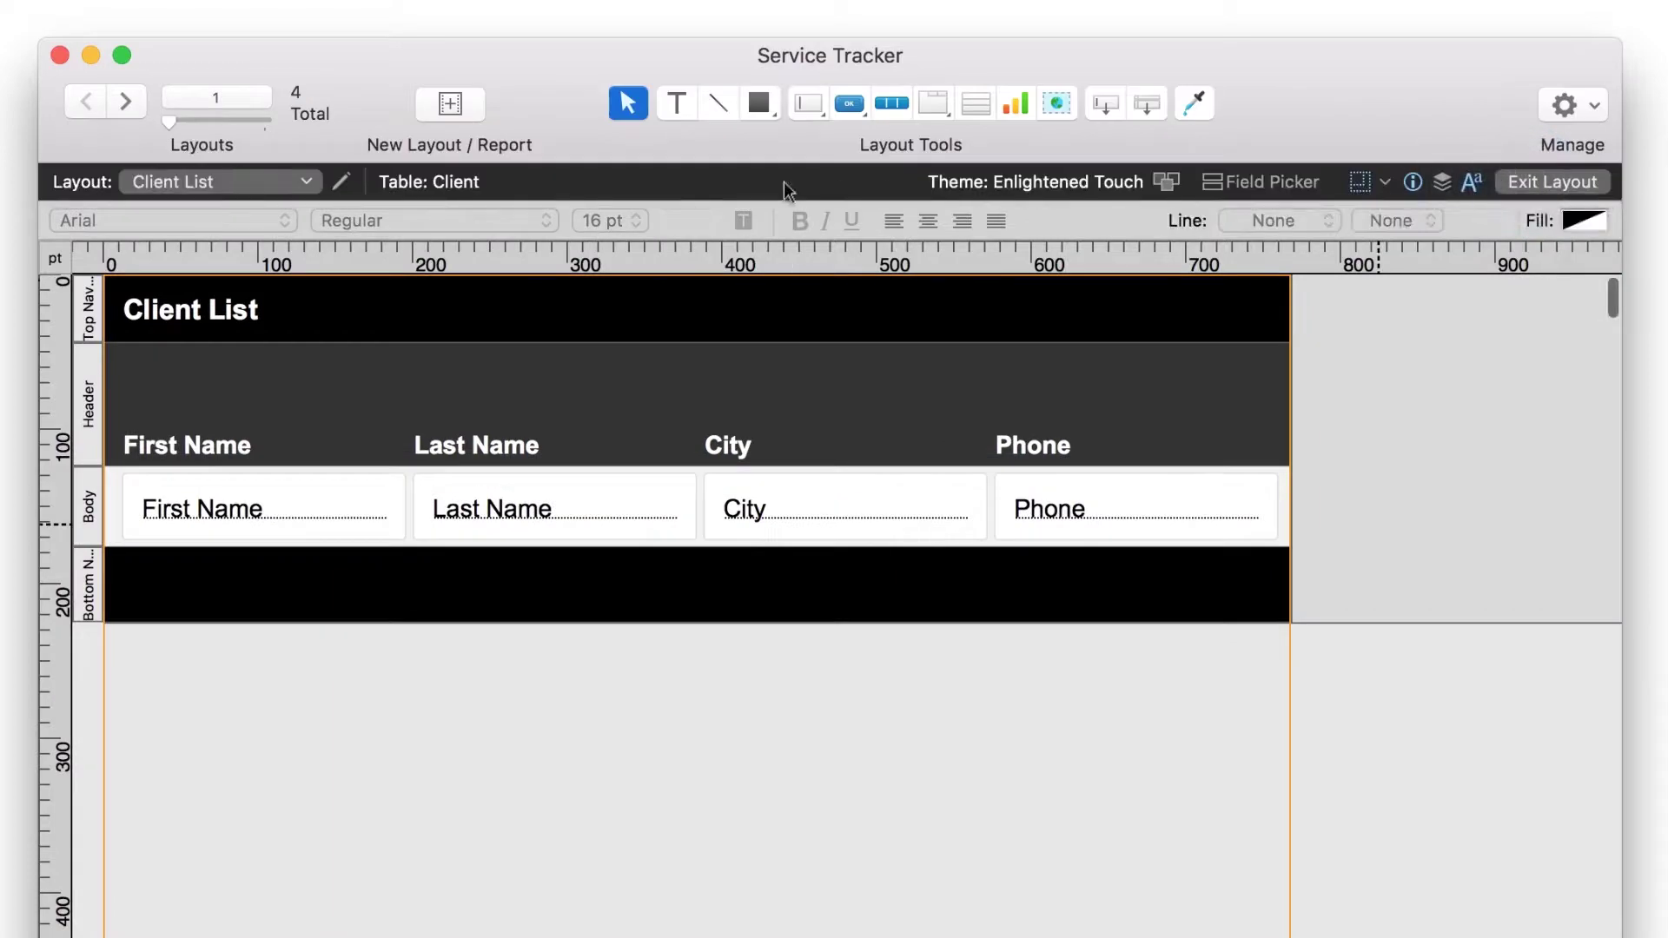
left_click(295, 181)
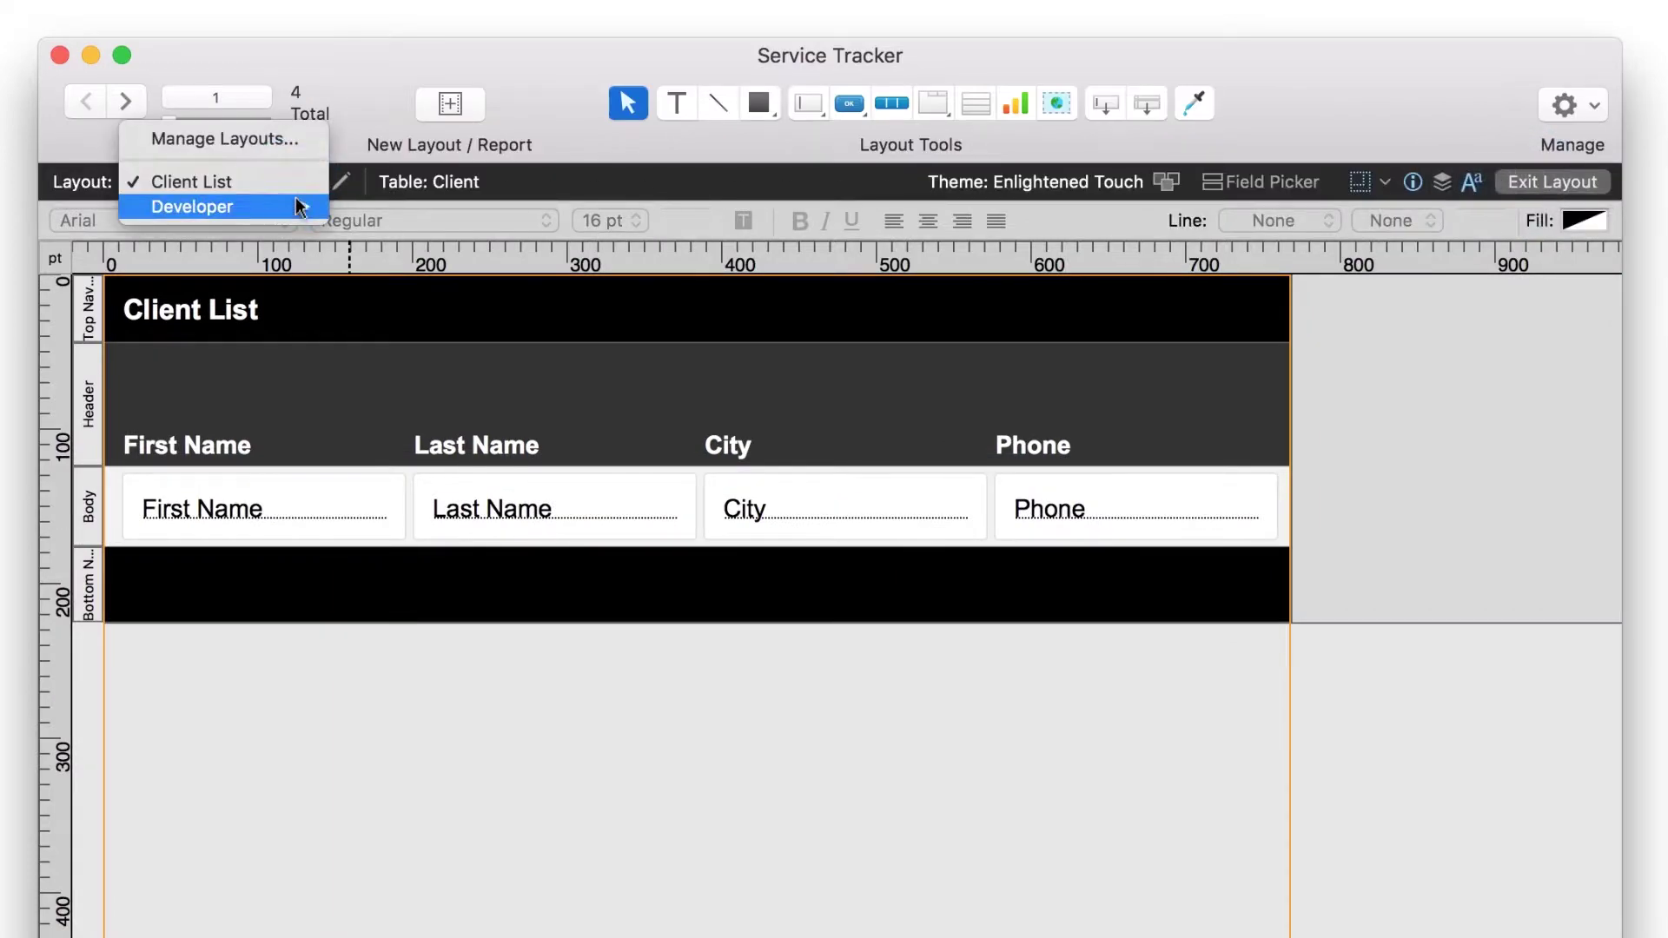